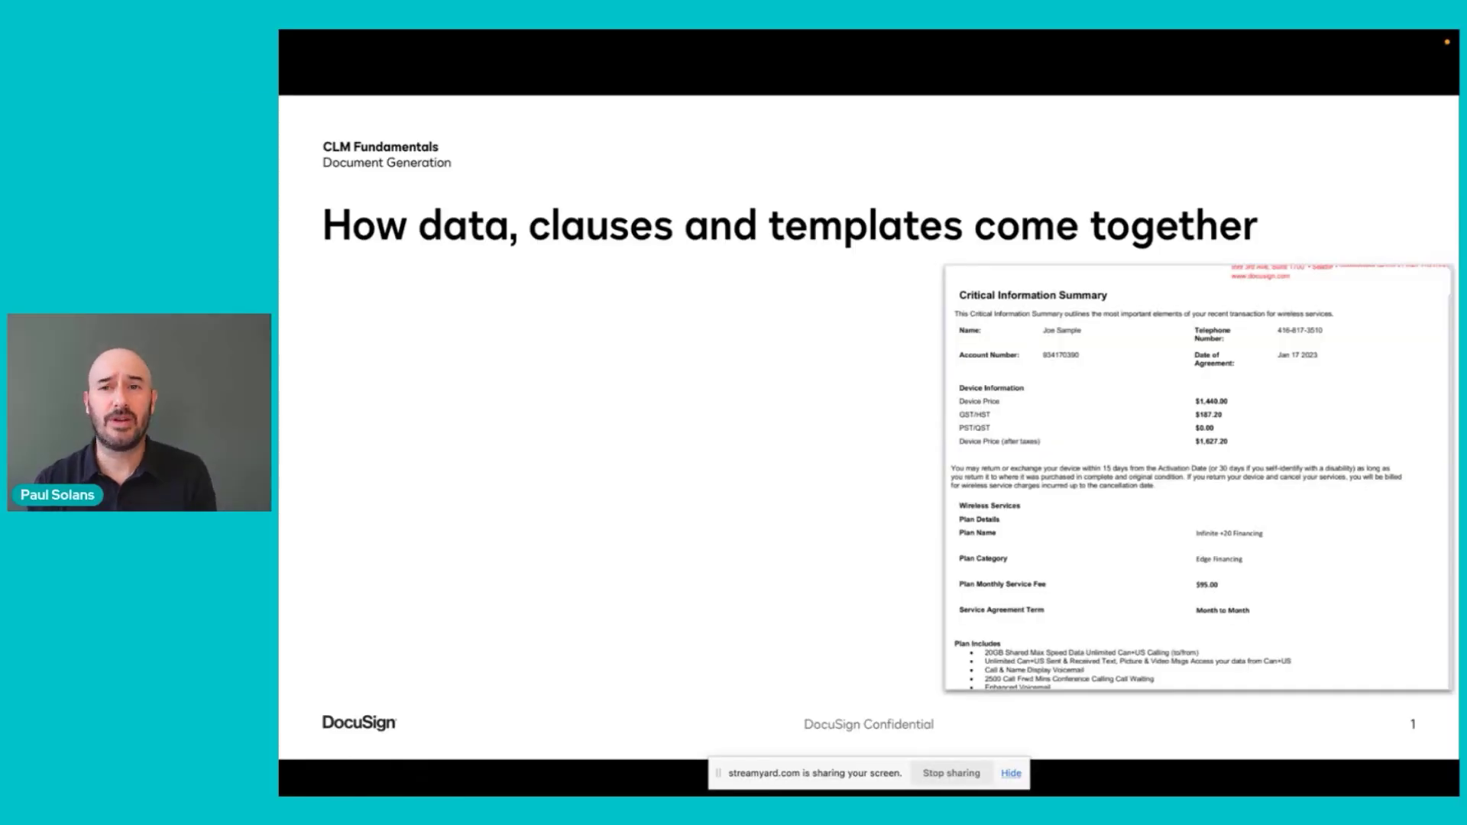
Reveal the Data box ('Inputs about the customer and the products') and its highlighted customer and price fields.
key(Right)
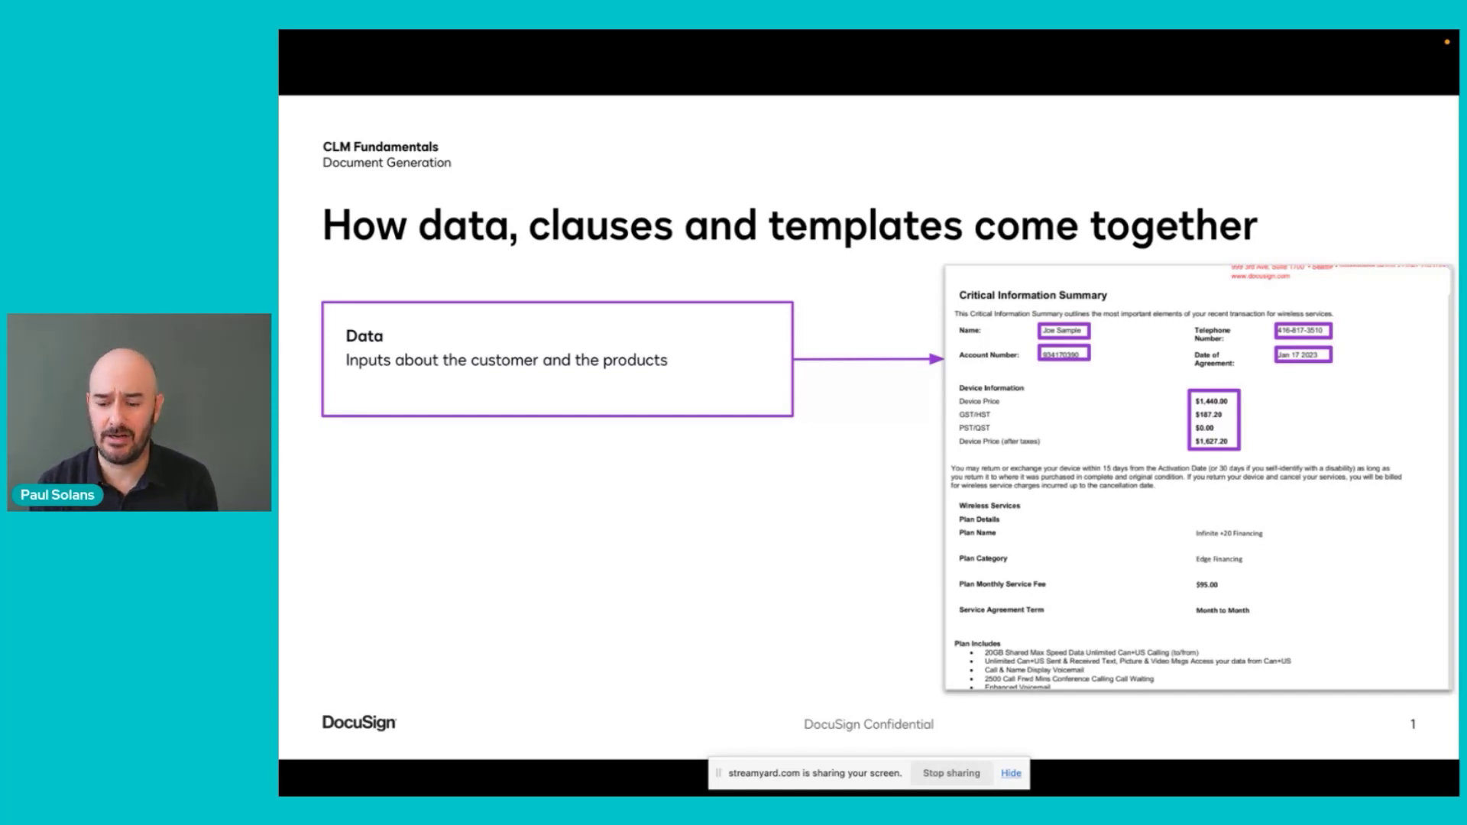
Reveal the Clauses and Templates boxes, completing the three-part slide diagram.
key(Right)
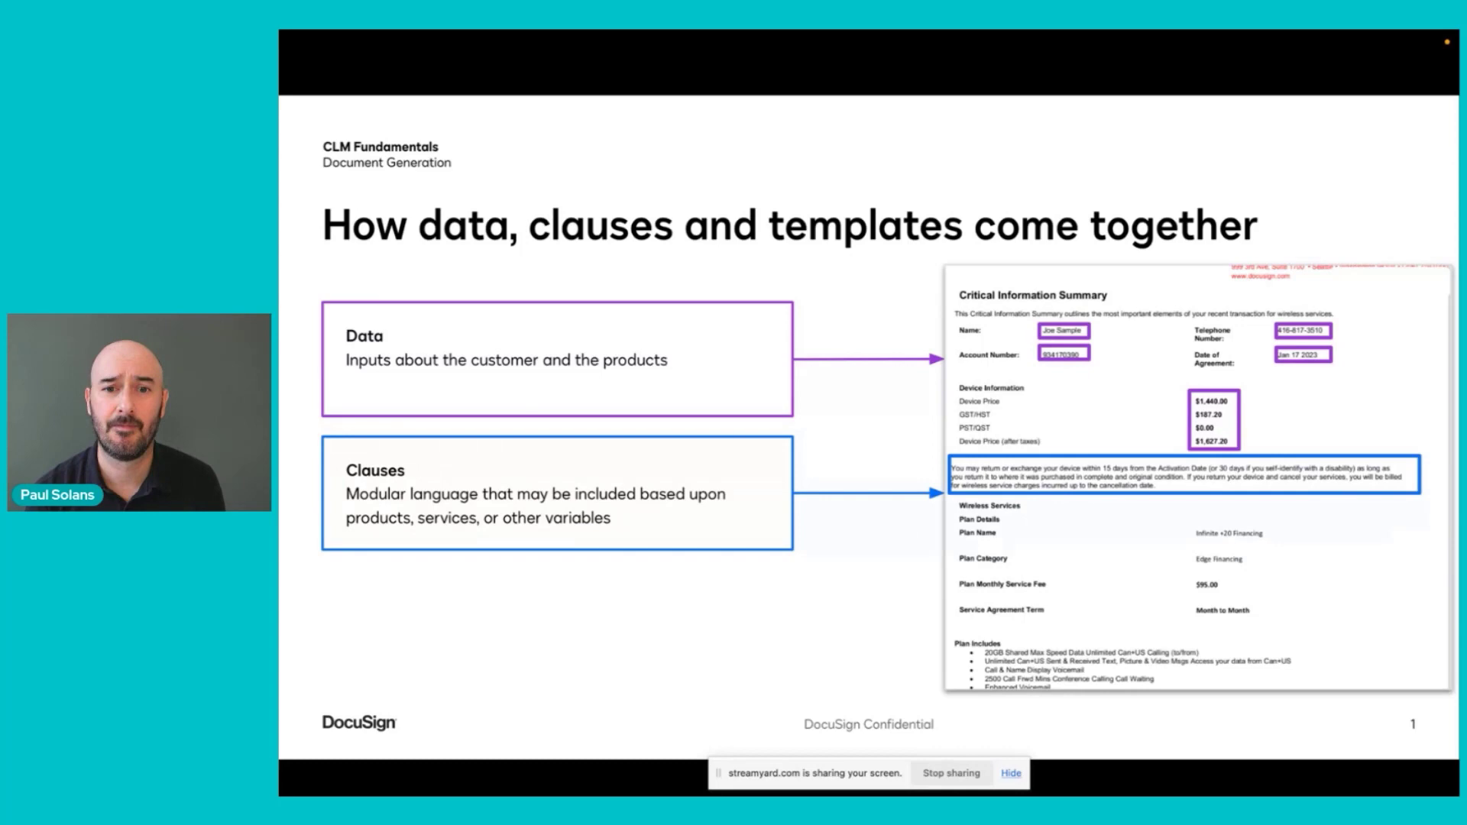
key(Right)
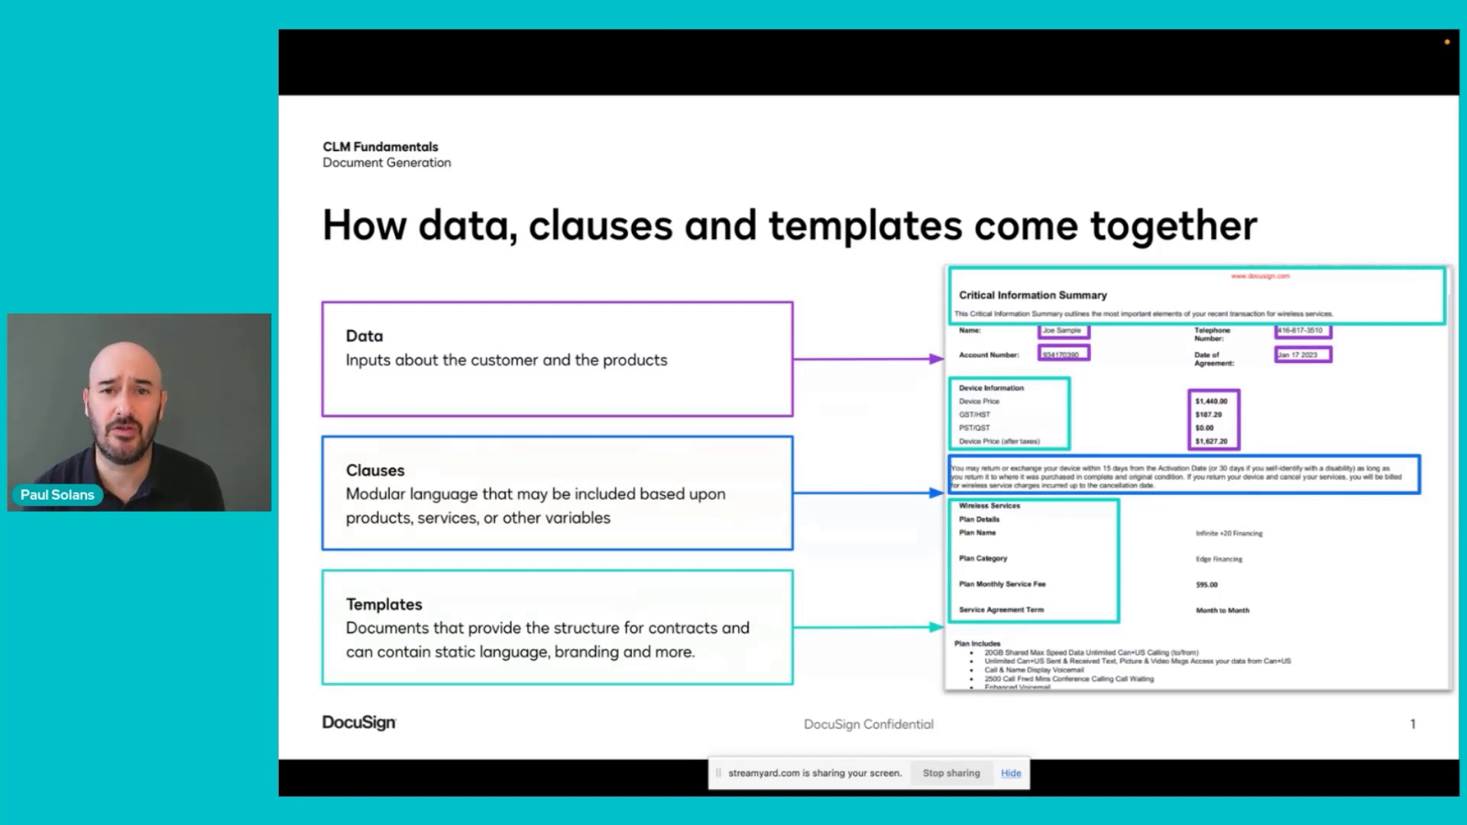
Draft a new agreement from the Commercial Loan Agreement template and review its Complete Form page.
key(super+Tab)
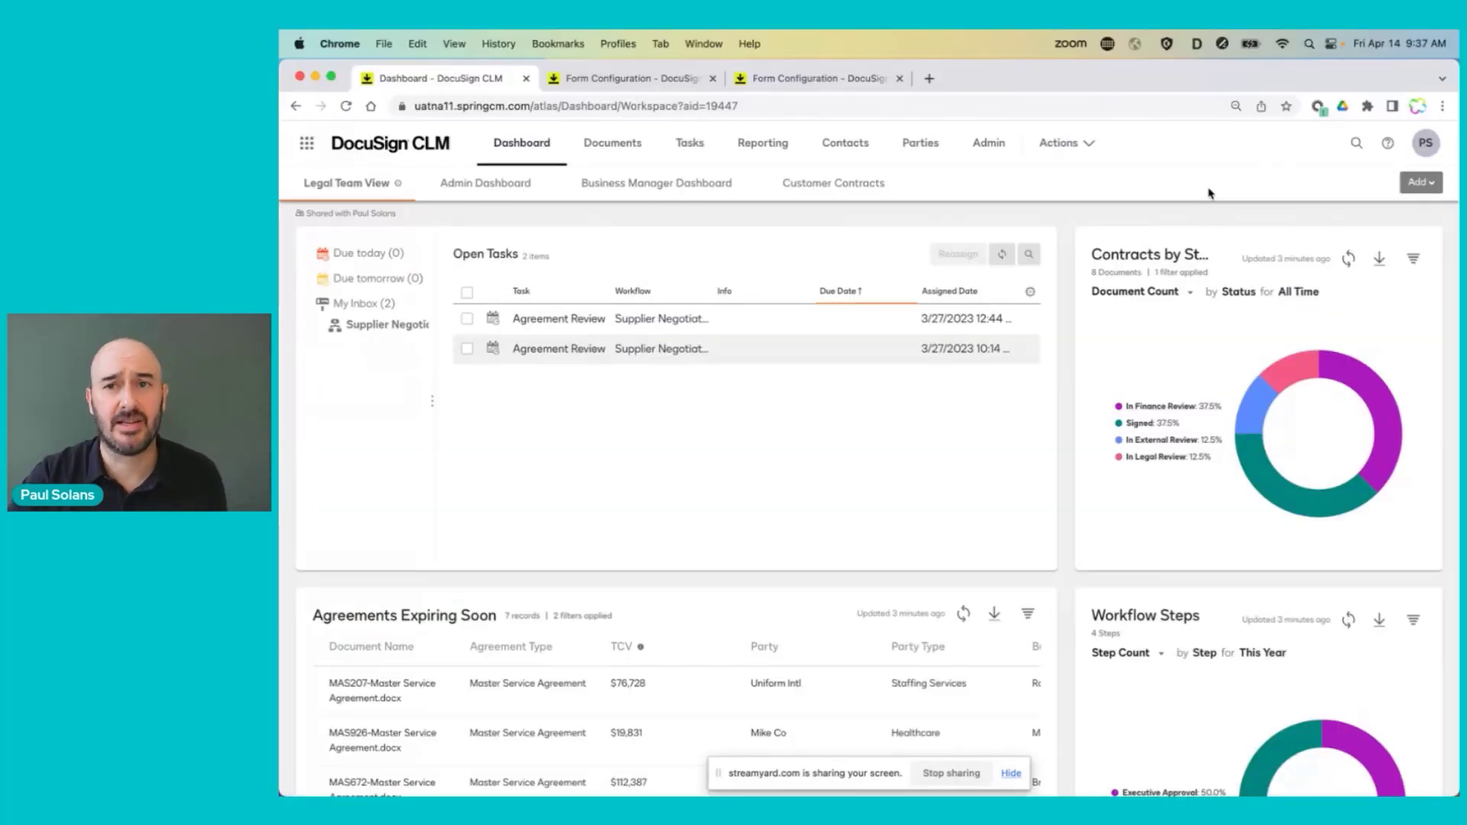
click(1082, 151)
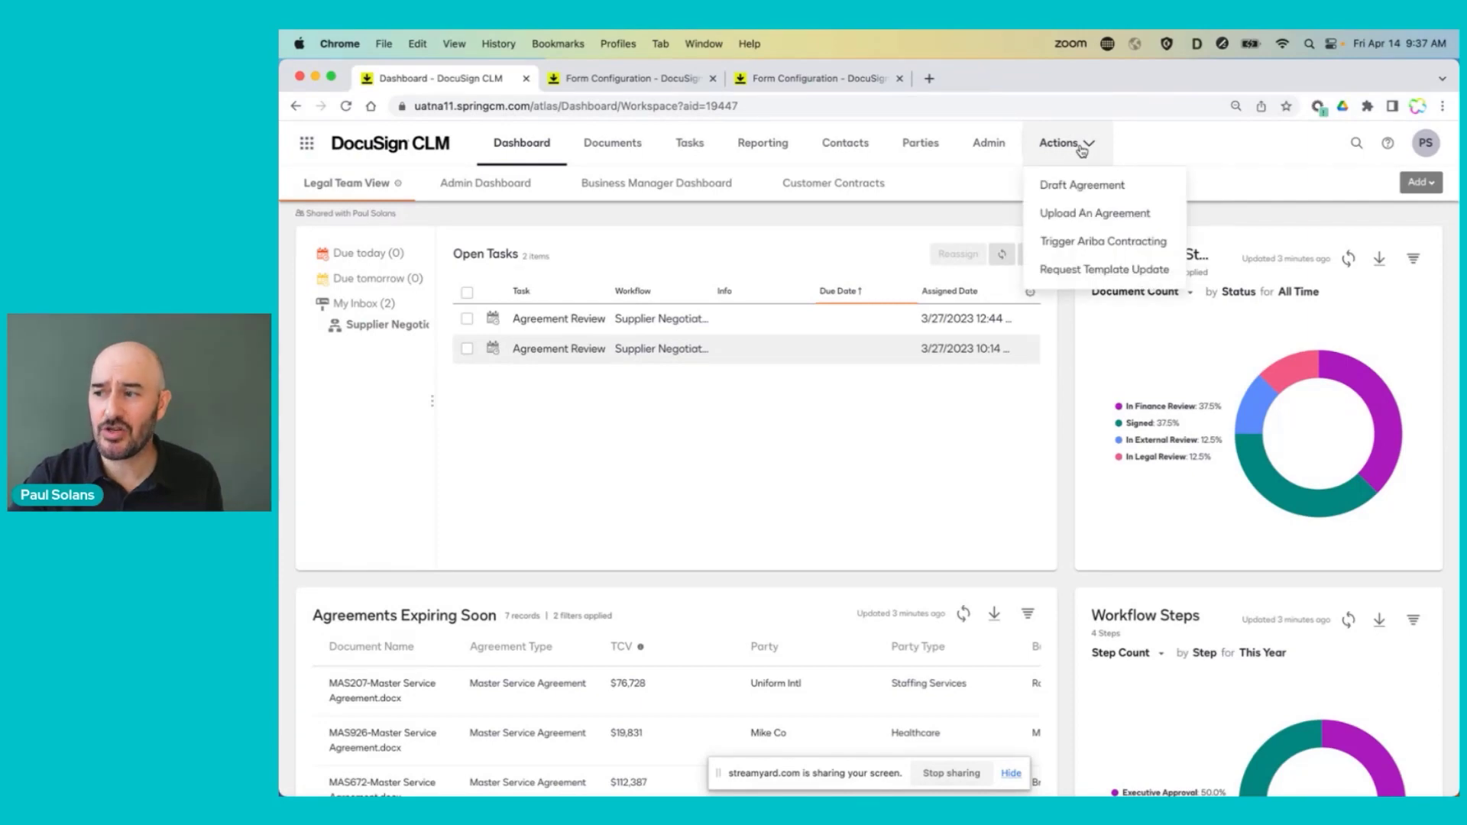
click(1107, 188)
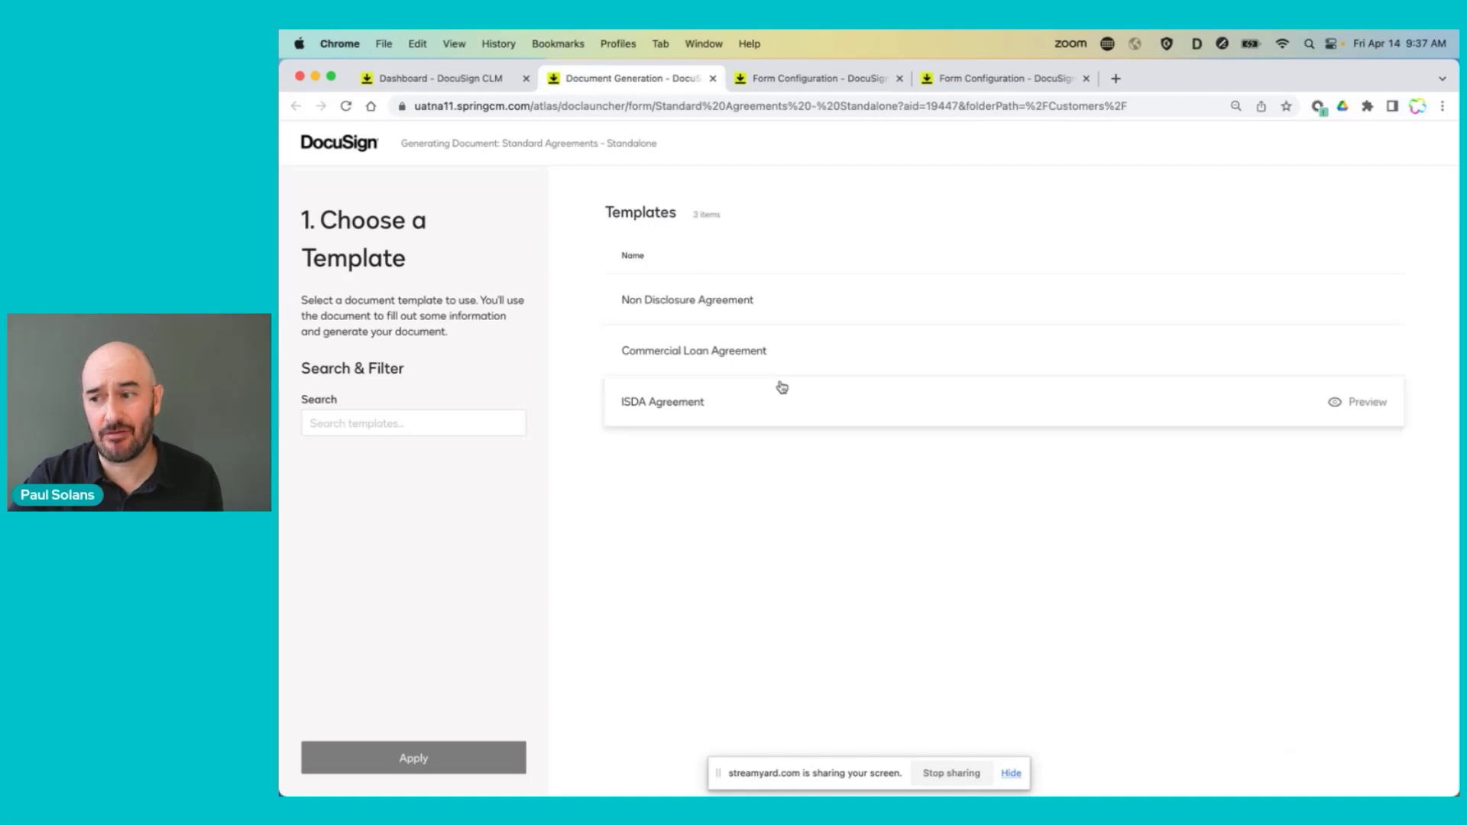
click(786, 362)
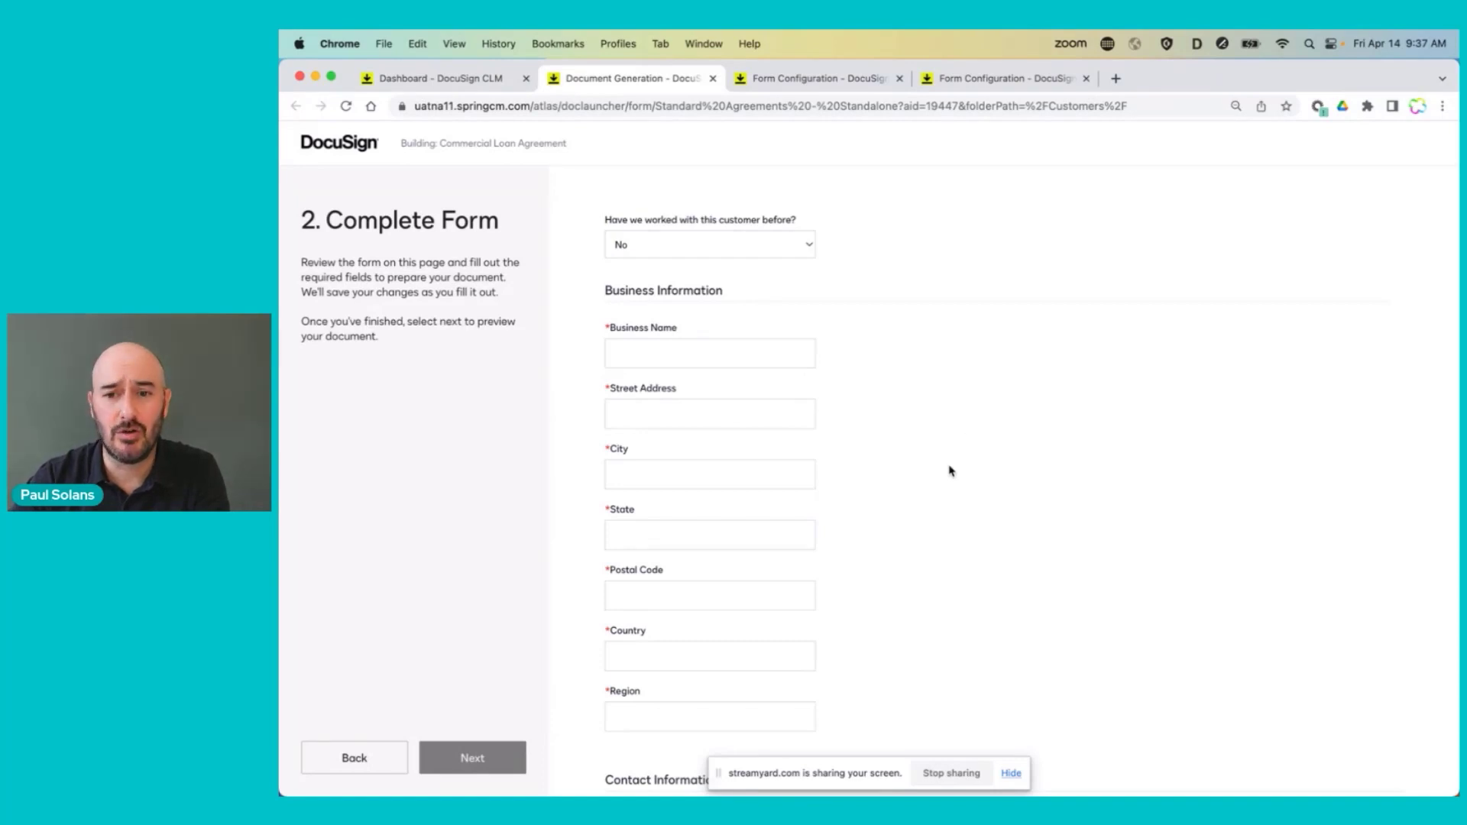
scroll(952, 471, down, 8)
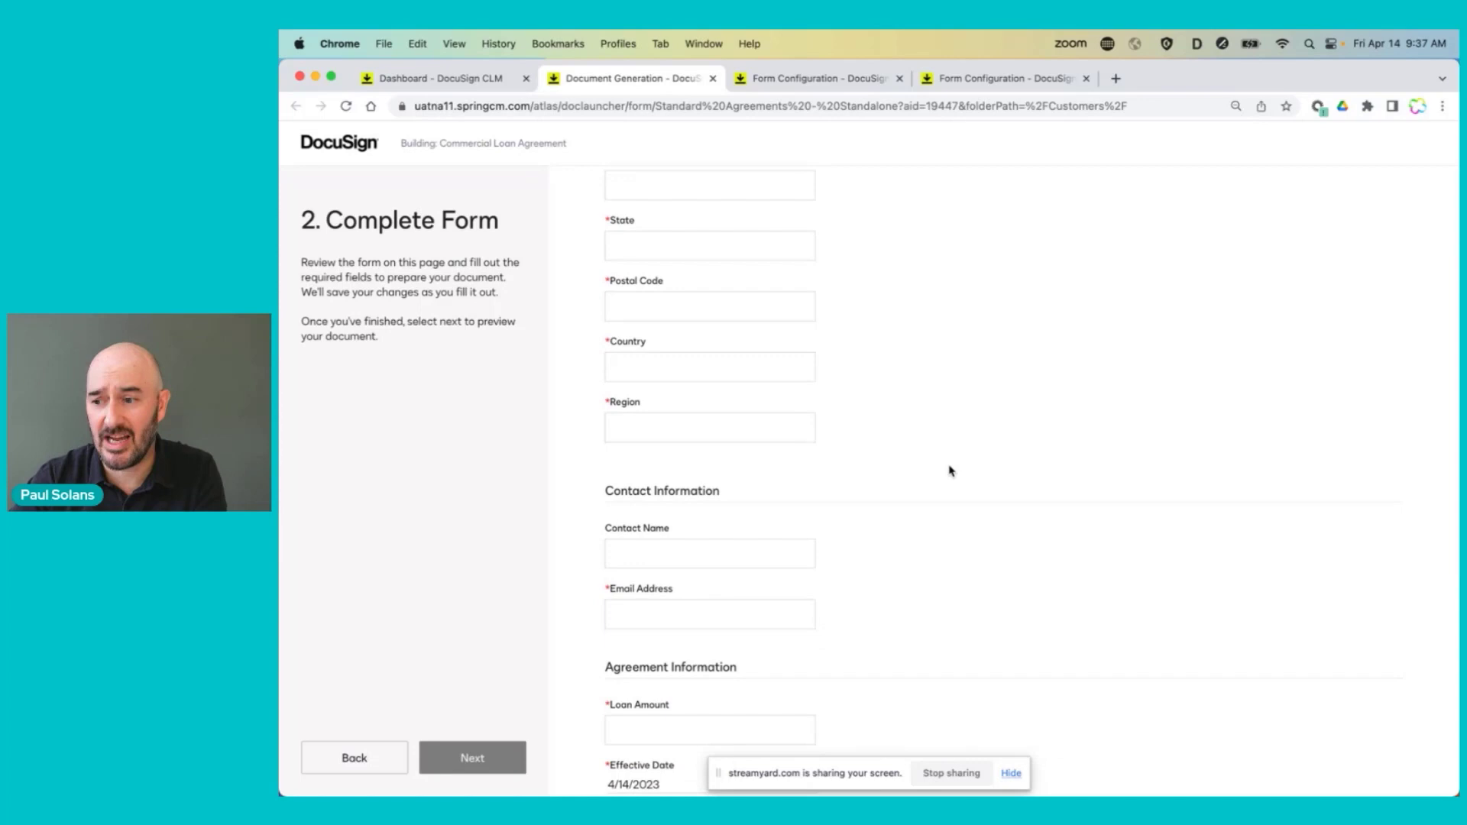
scroll(952, 471, down, 10)
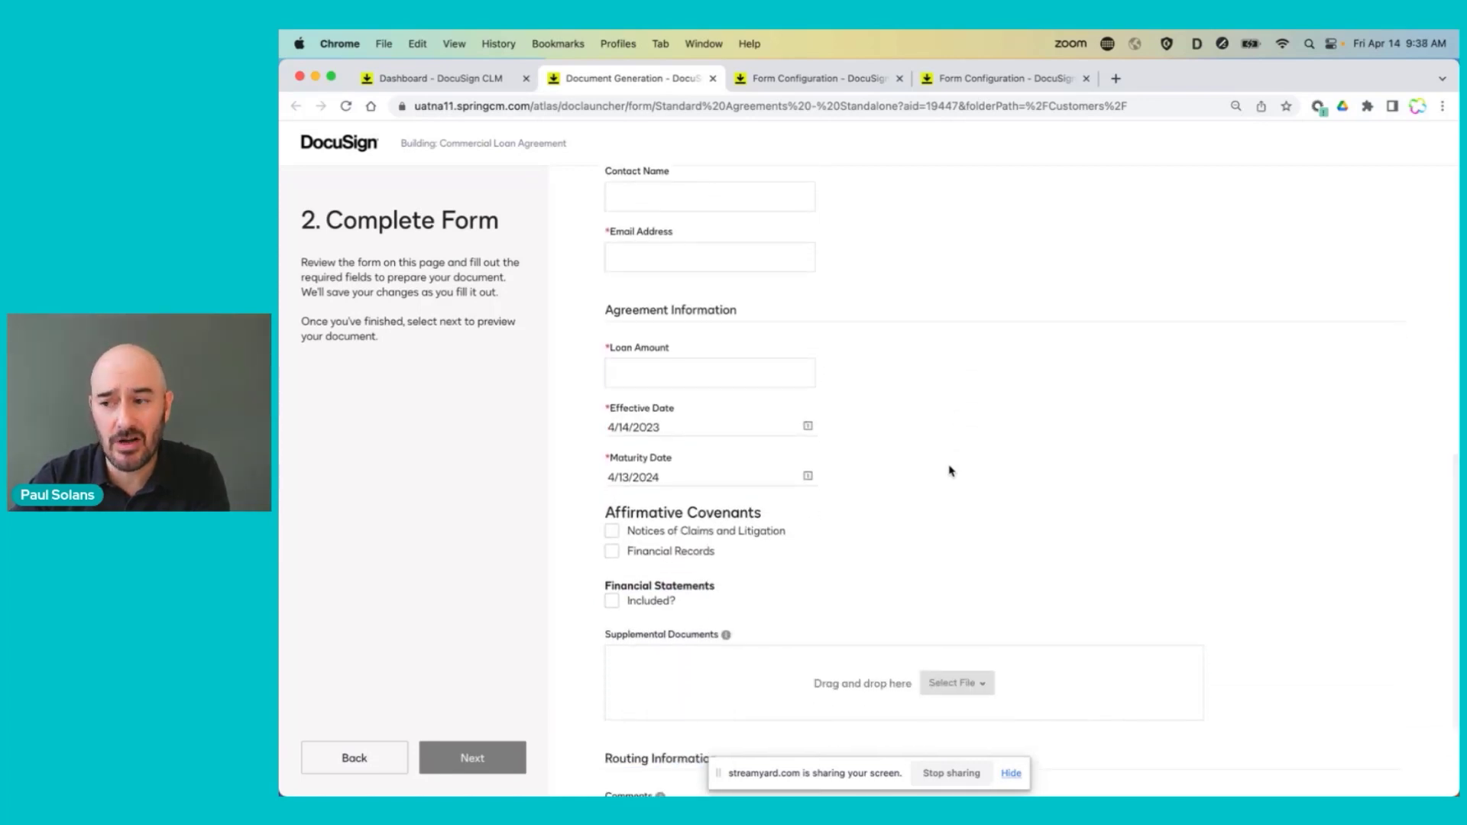
scroll(952, 471, down, 4)
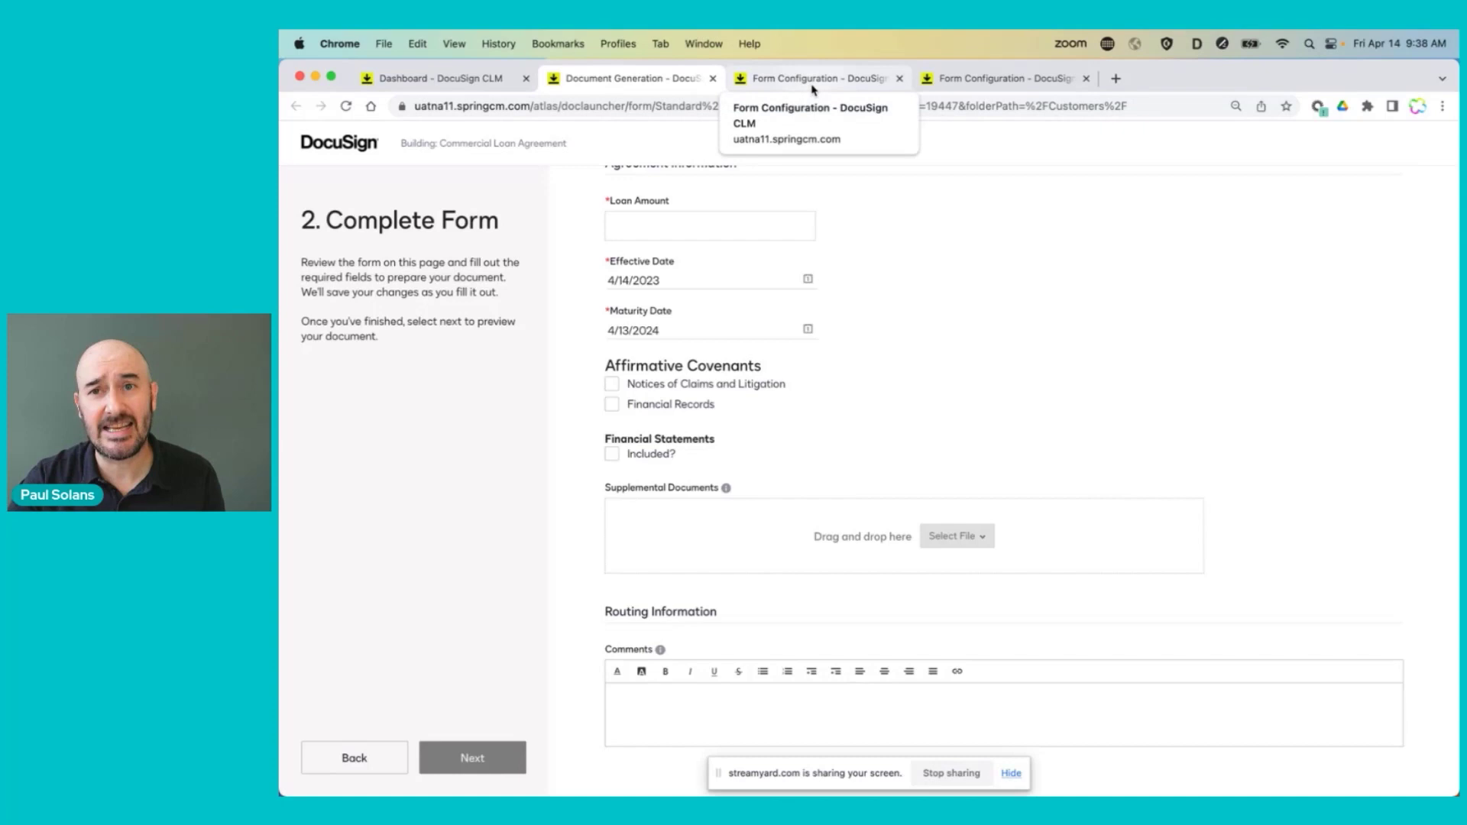
Go to the form configuration page and add a new Date field.
click(813, 84)
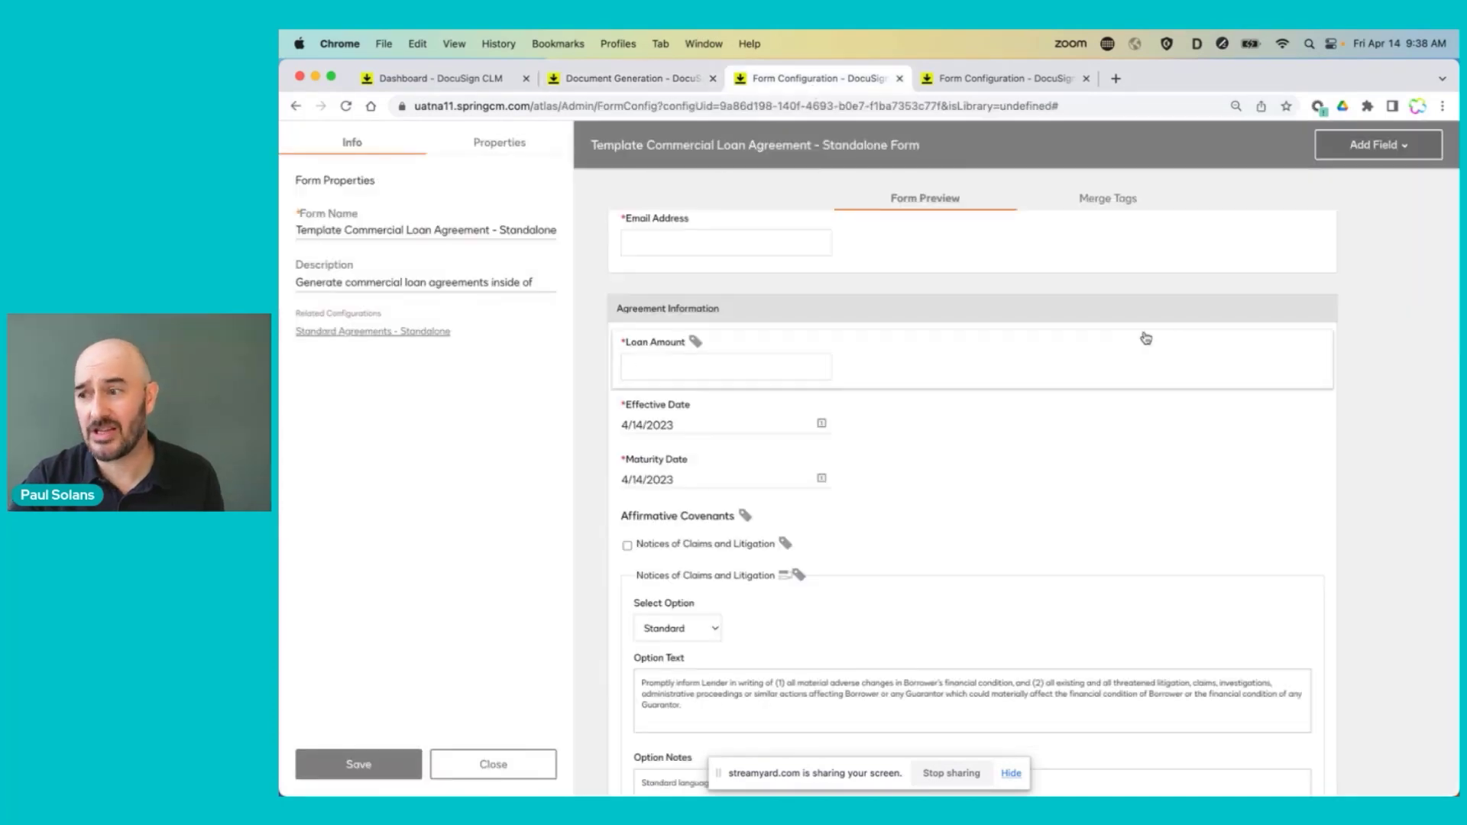
scroll(1147, 338, up, 10)
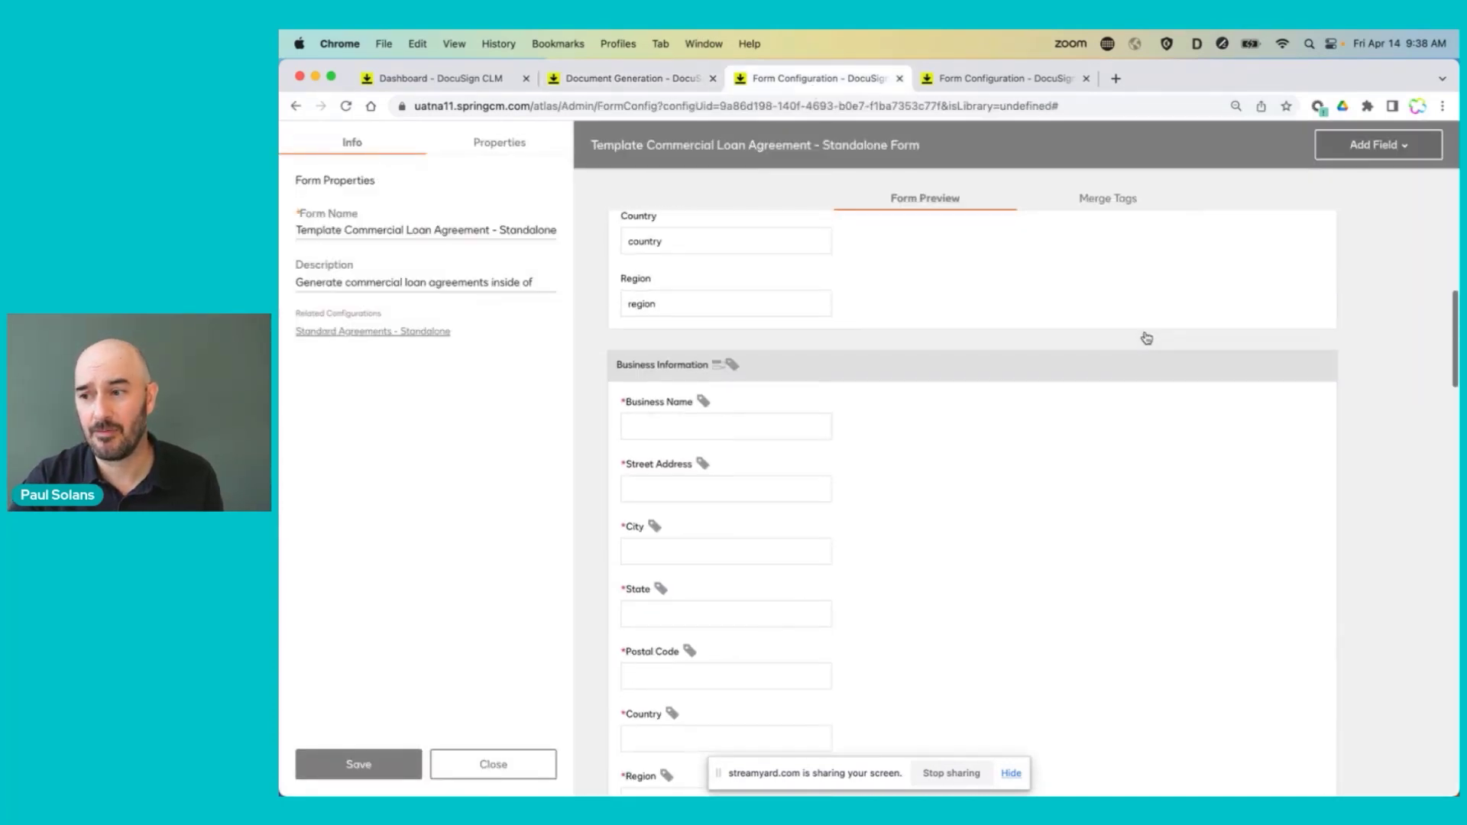
scroll(1147, 338, up, 4)
click(1414, 147)
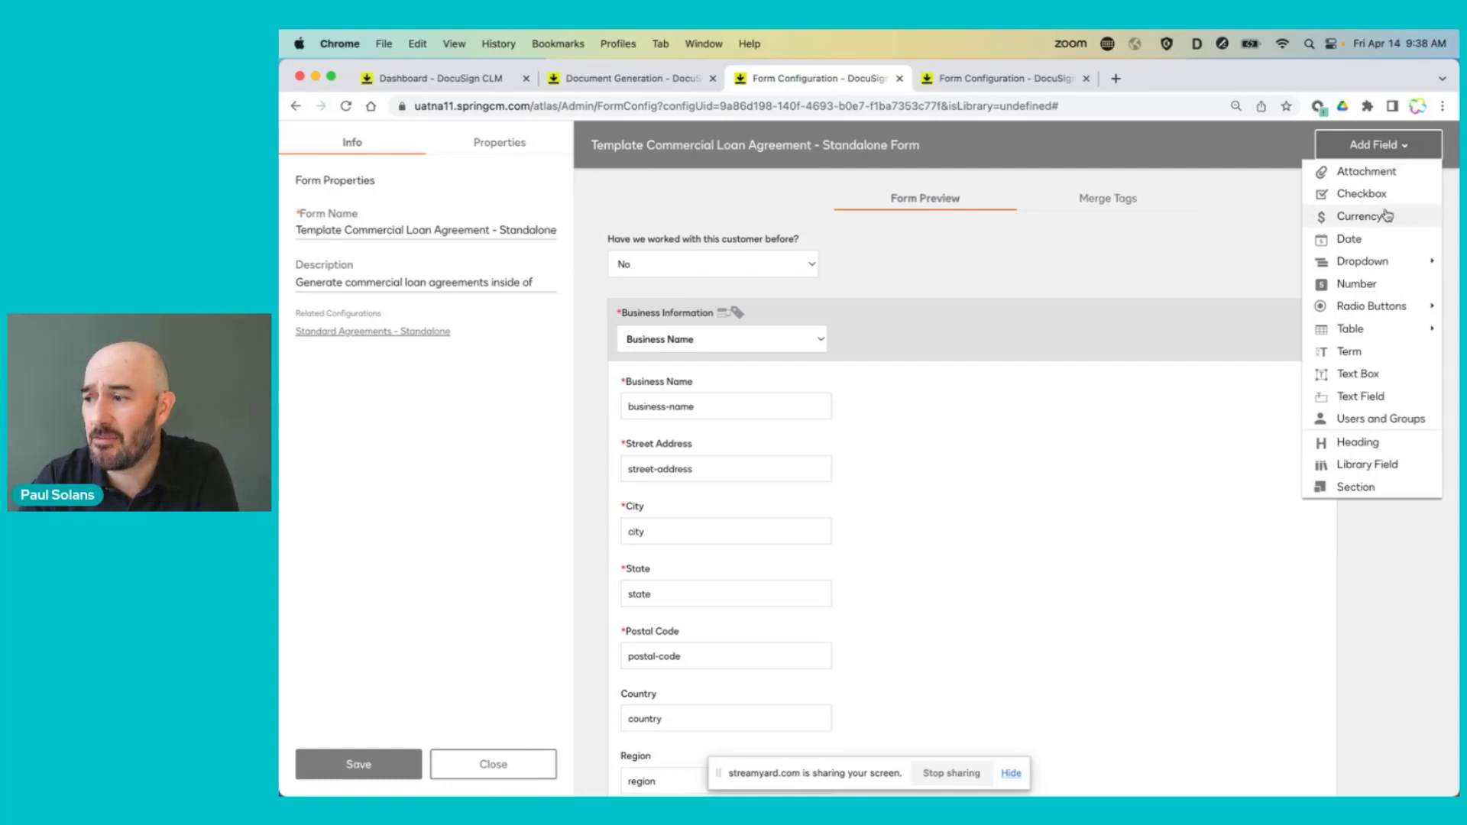
click(1351, 239)
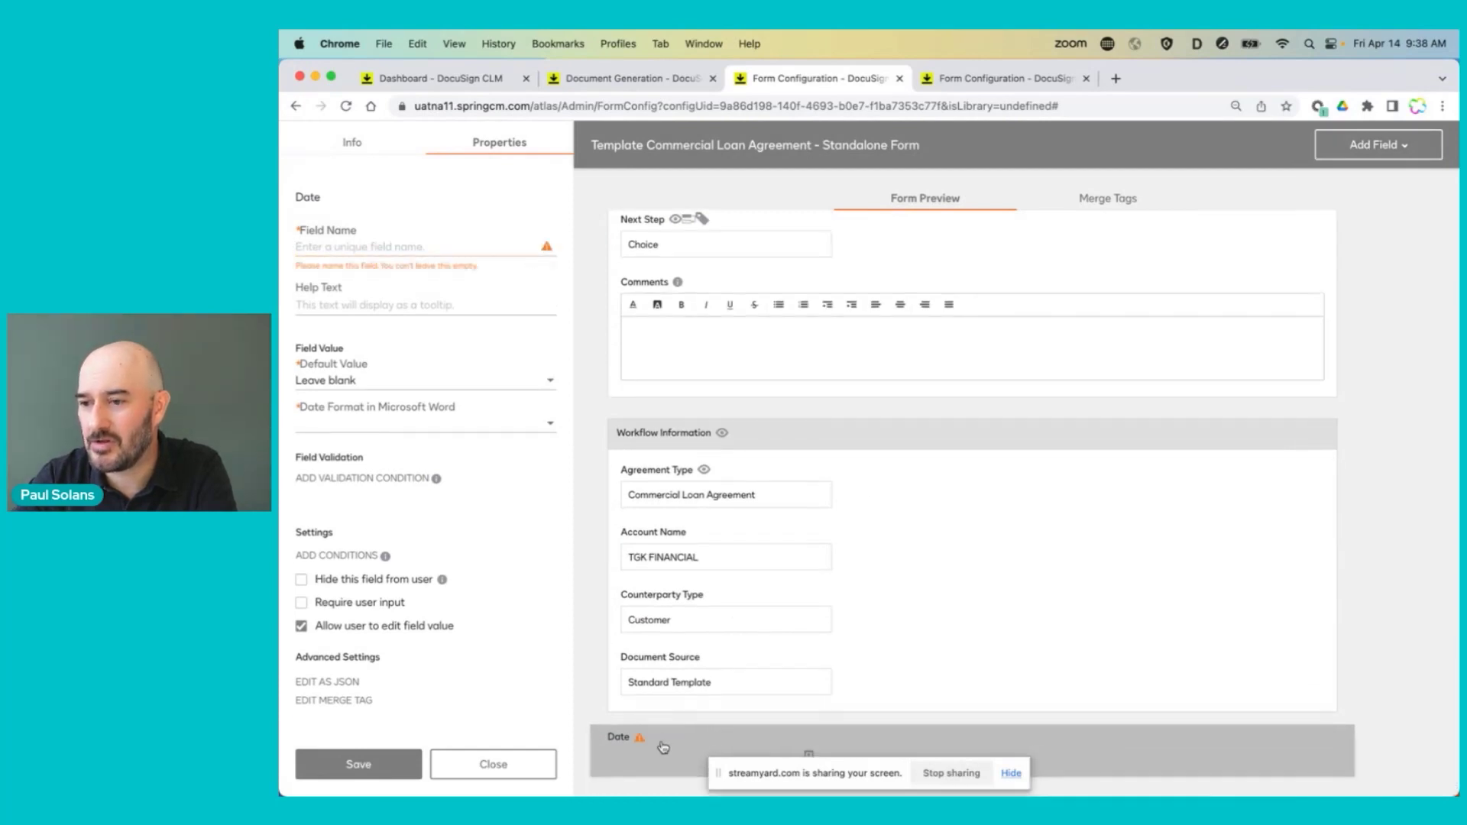
Name the date field 'Start' and set its Word date format to April 2023 (MMMM YYYY).
click(401, 244)
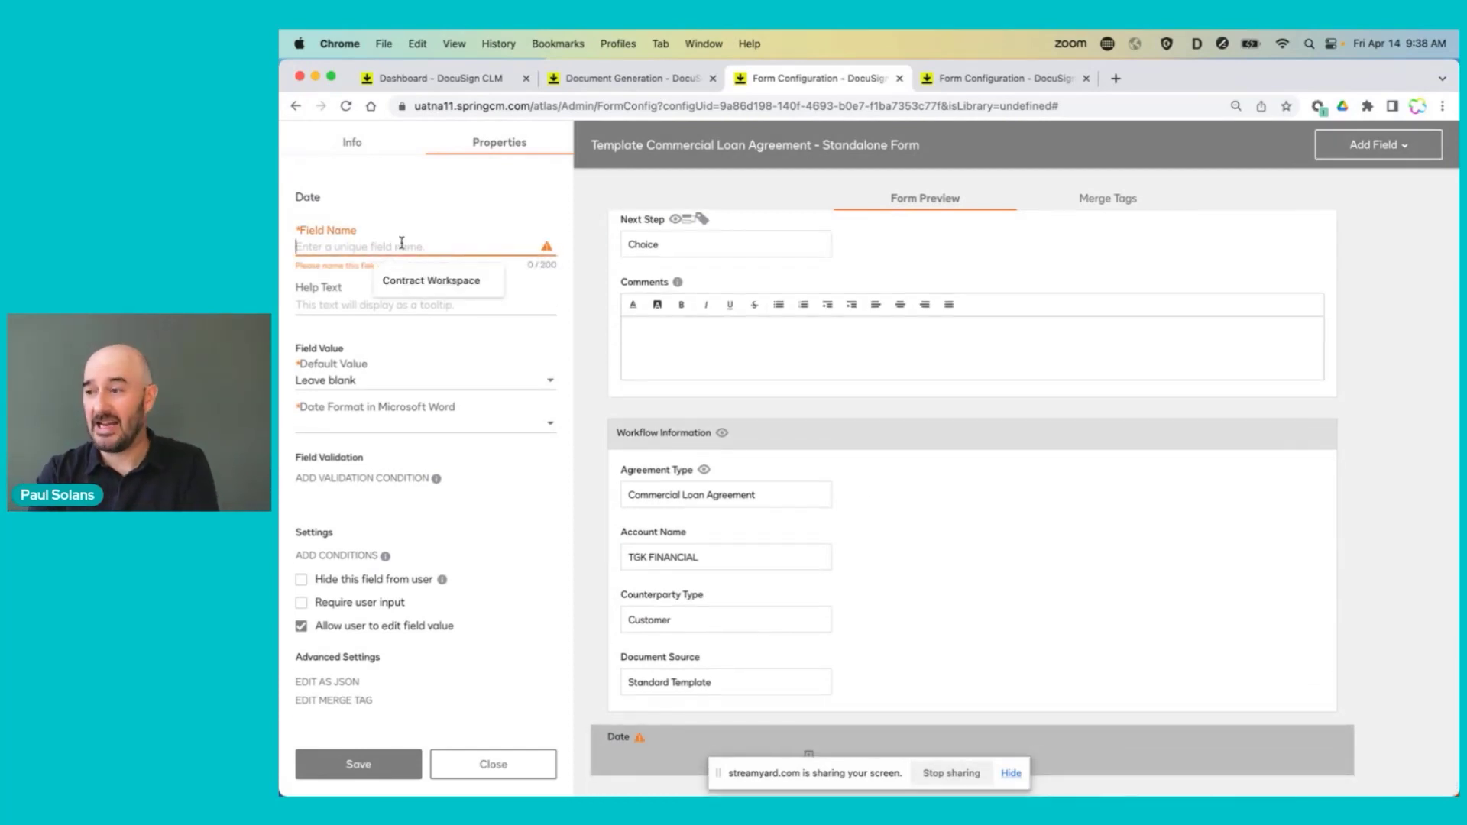
text(Start)
key(Tab)
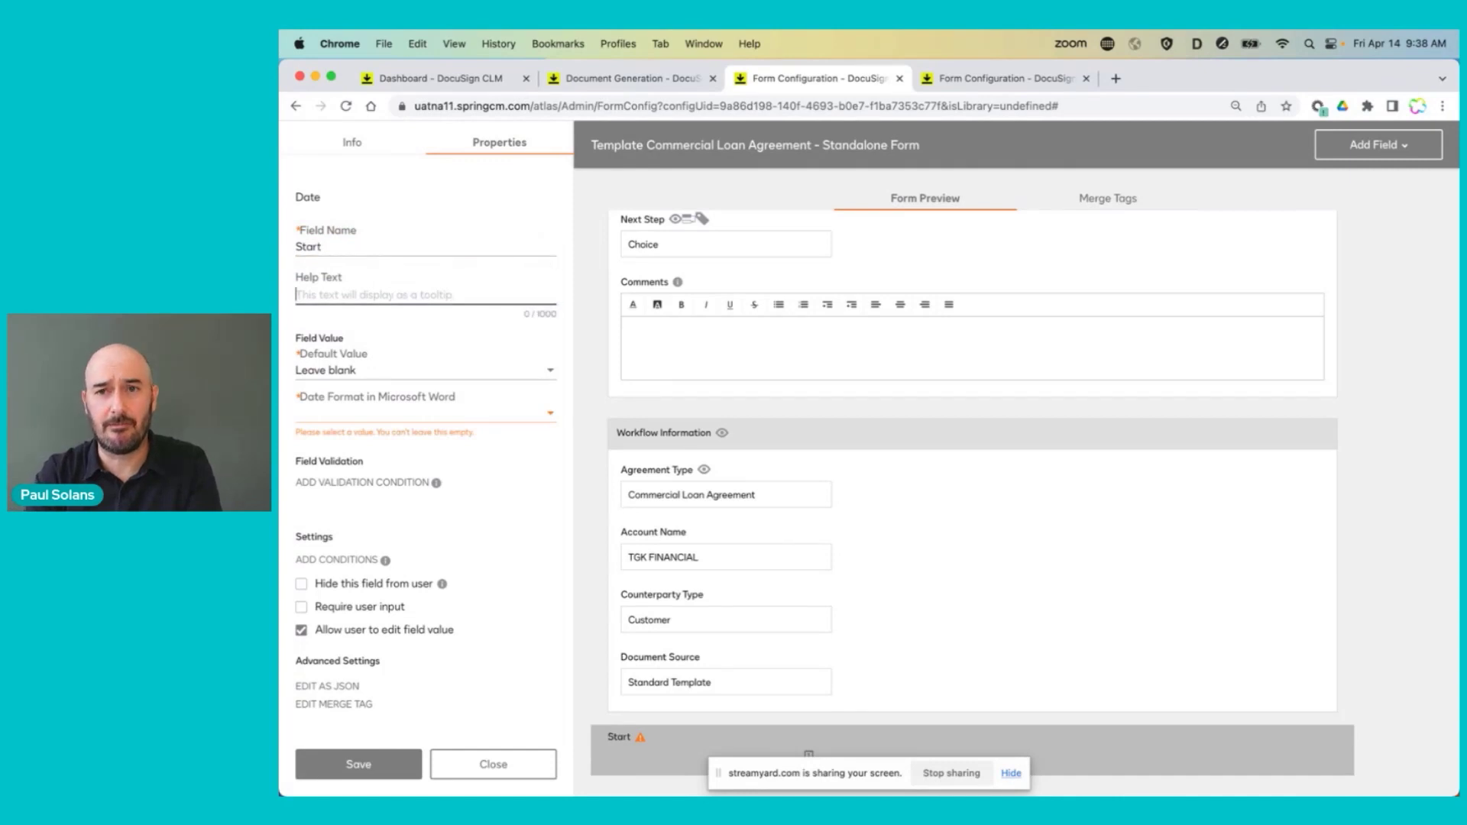
click(489, 427)
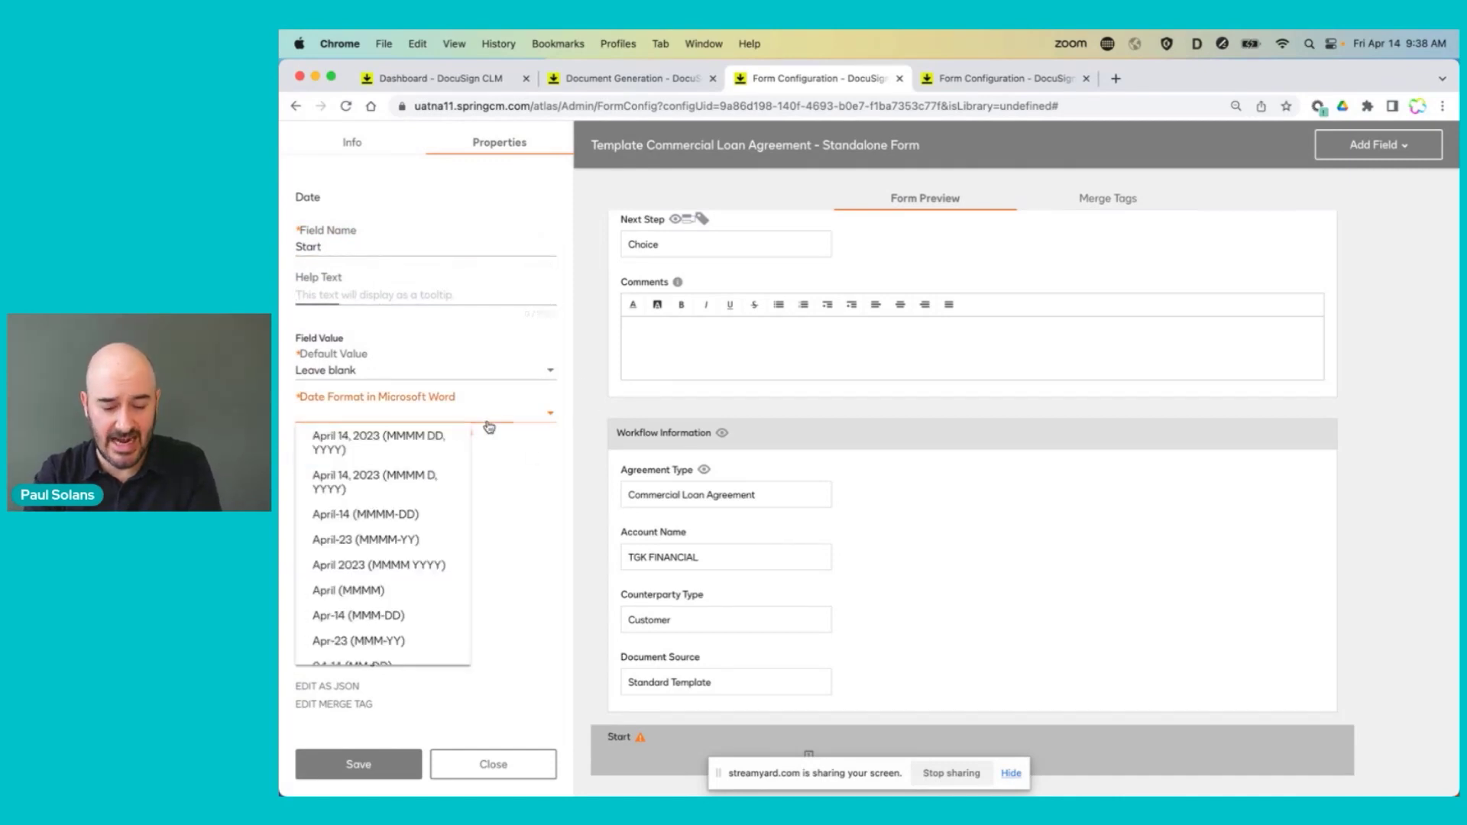
click(455, 534)
scroll(859, 556, up, 5)
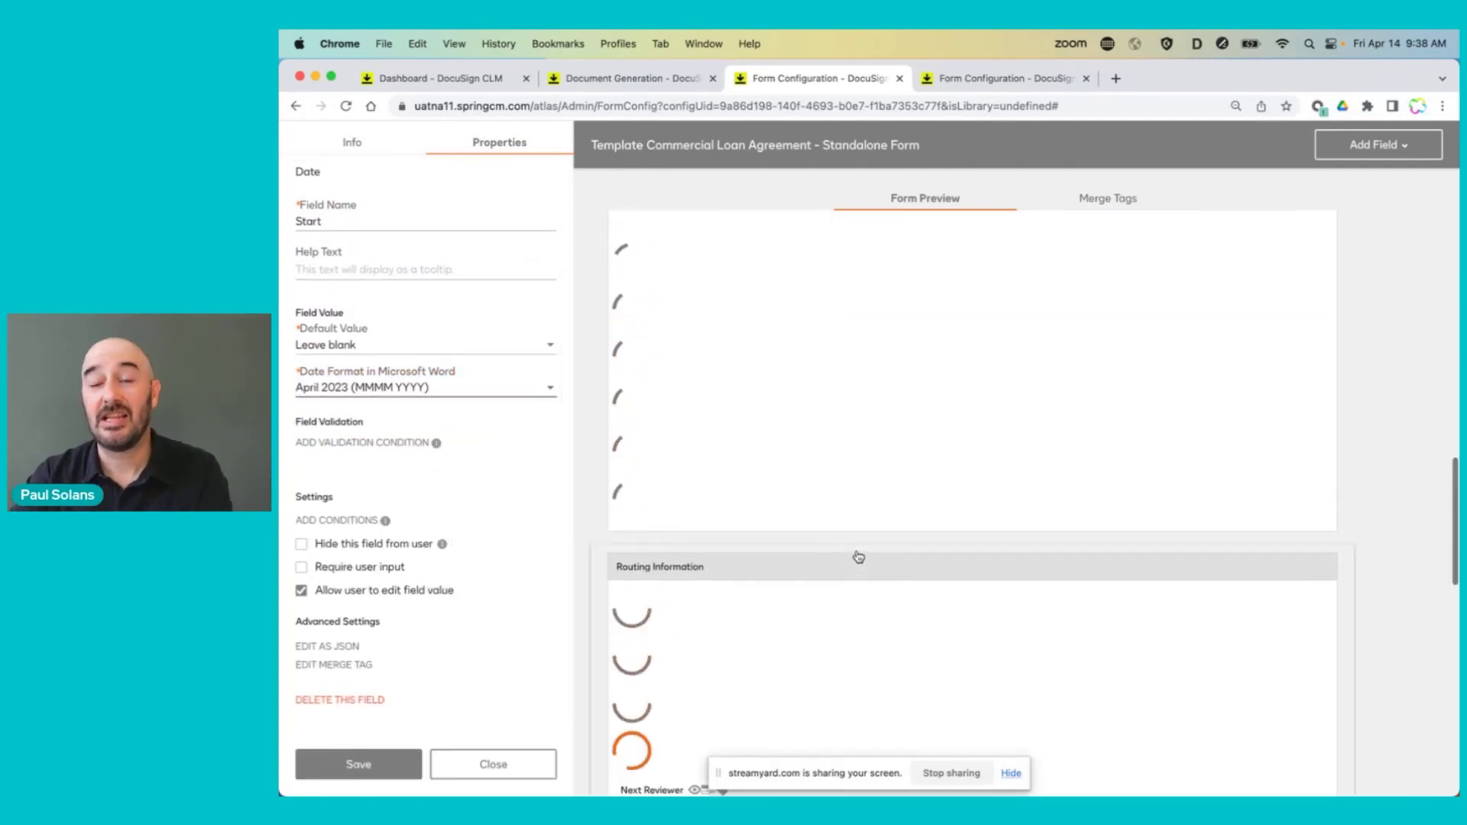
scroll(859, 556, up, 10)
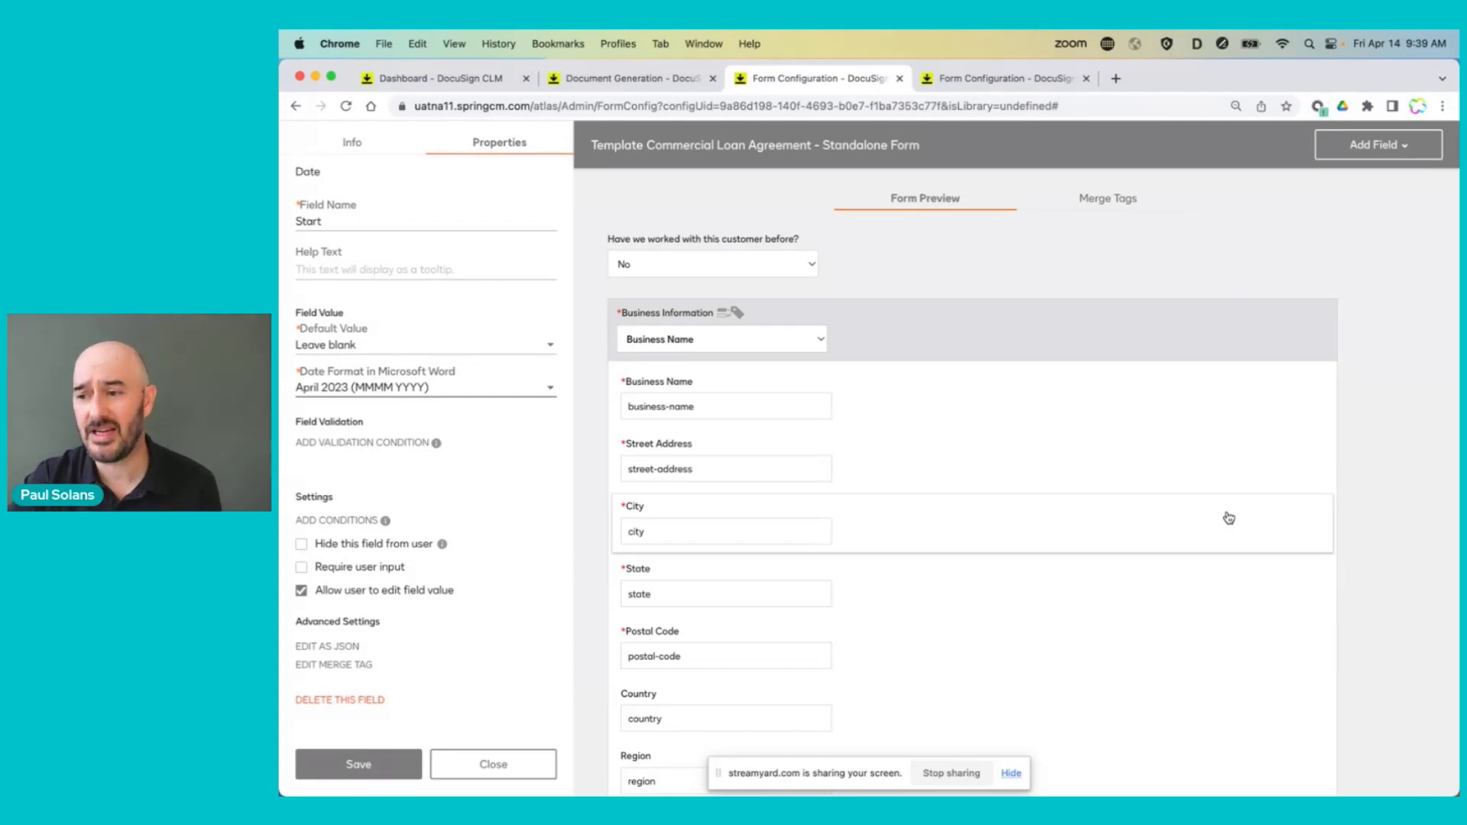
Show the Notices of Claims and Litigation field's settings, linked to Notice of Claims and Litigation.sxterm.
scroll(1228, 516, down, 2)
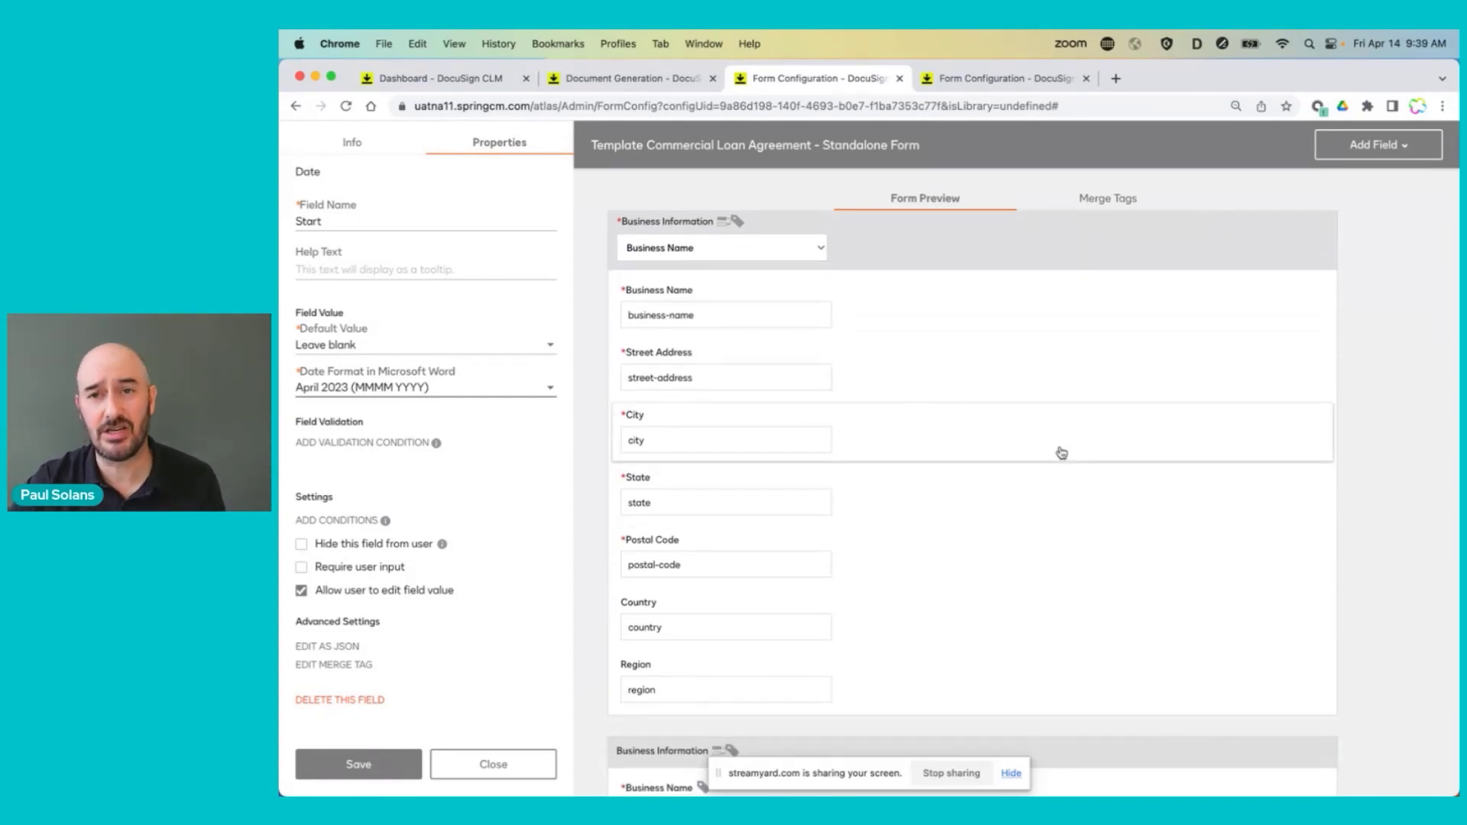
scroll(1062, 453, down, 10)
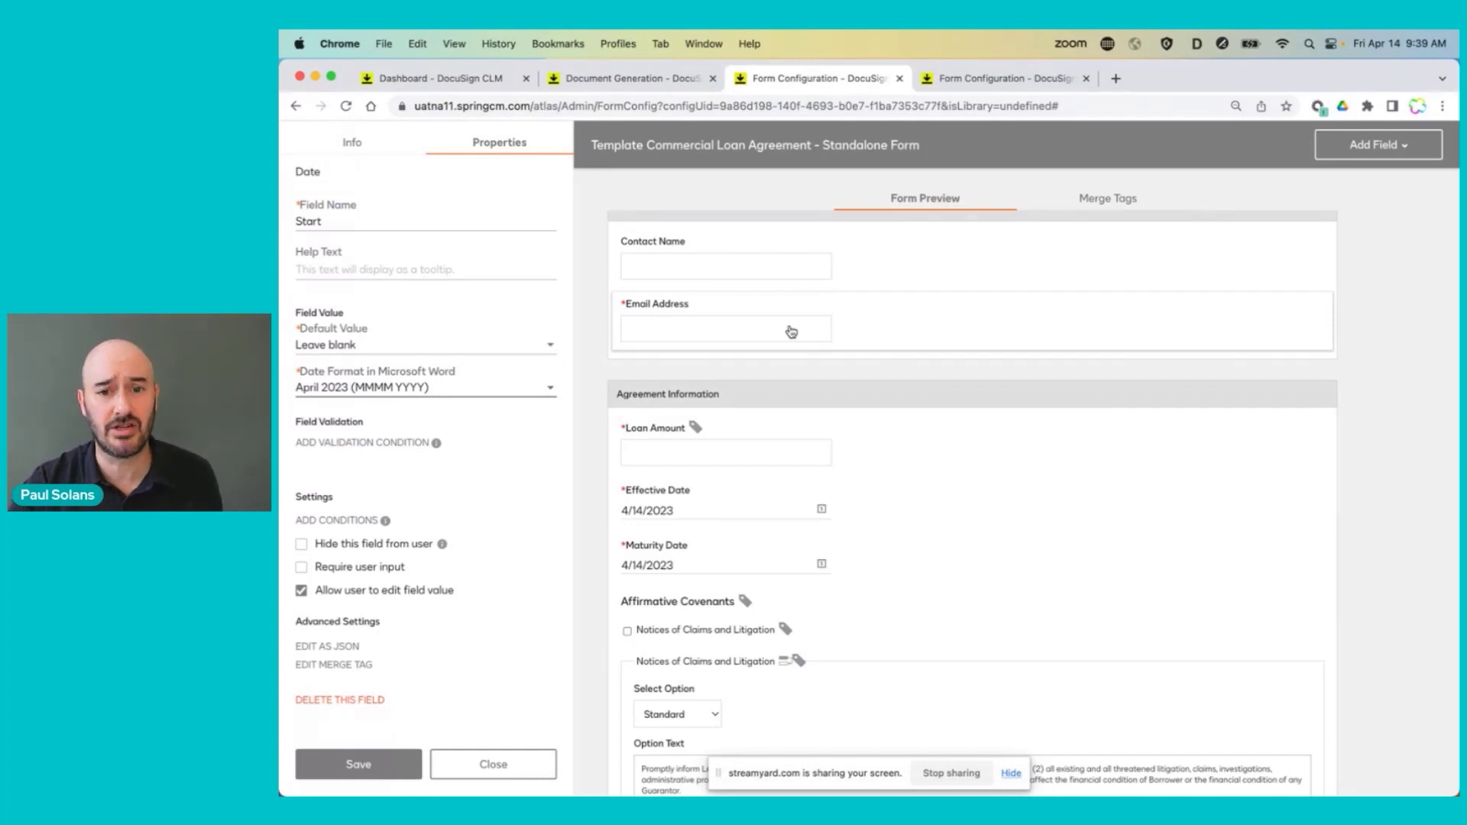
scroll(1047, 489, down, 3)
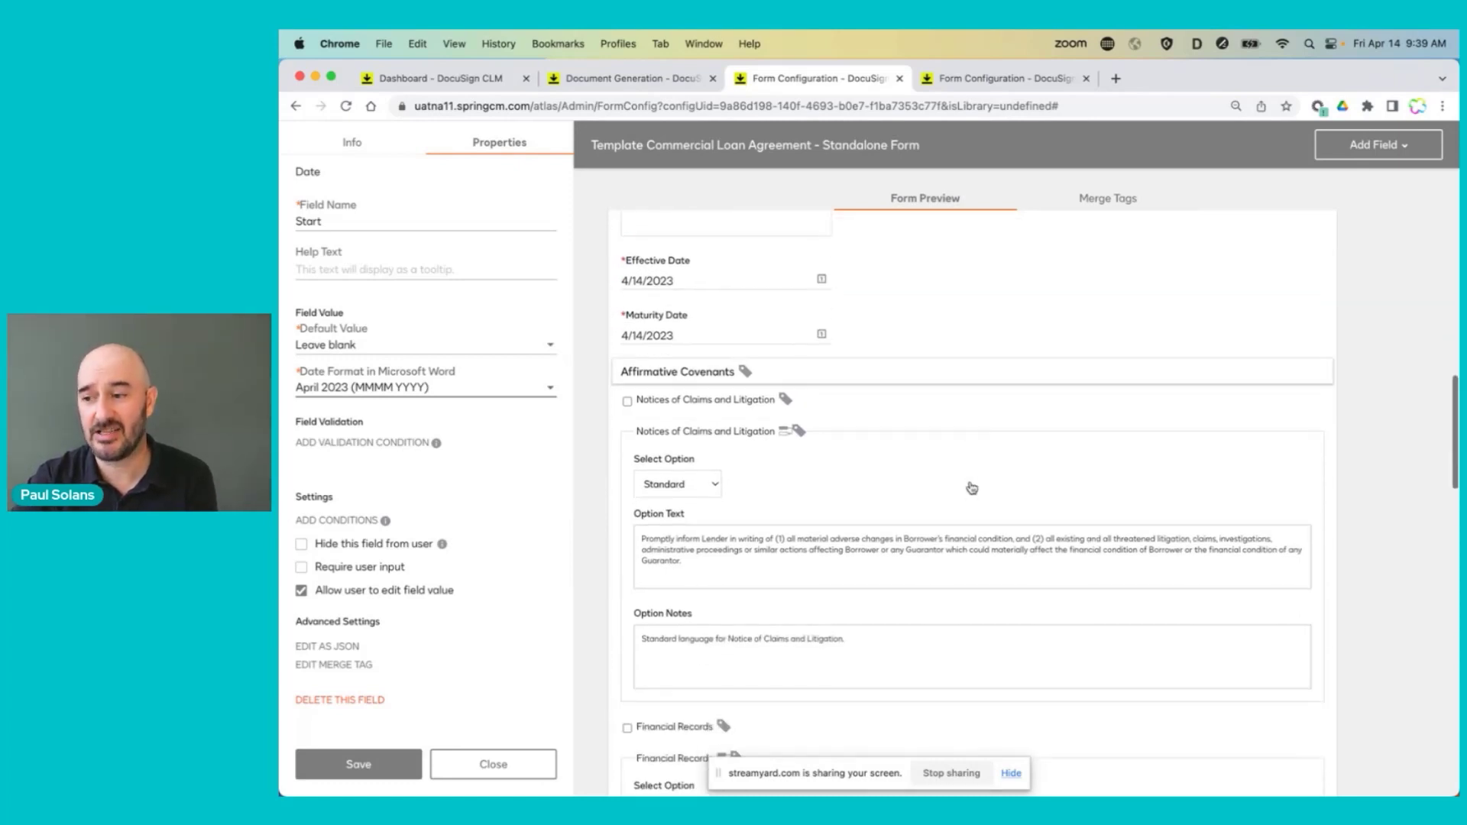
click(840, 481)
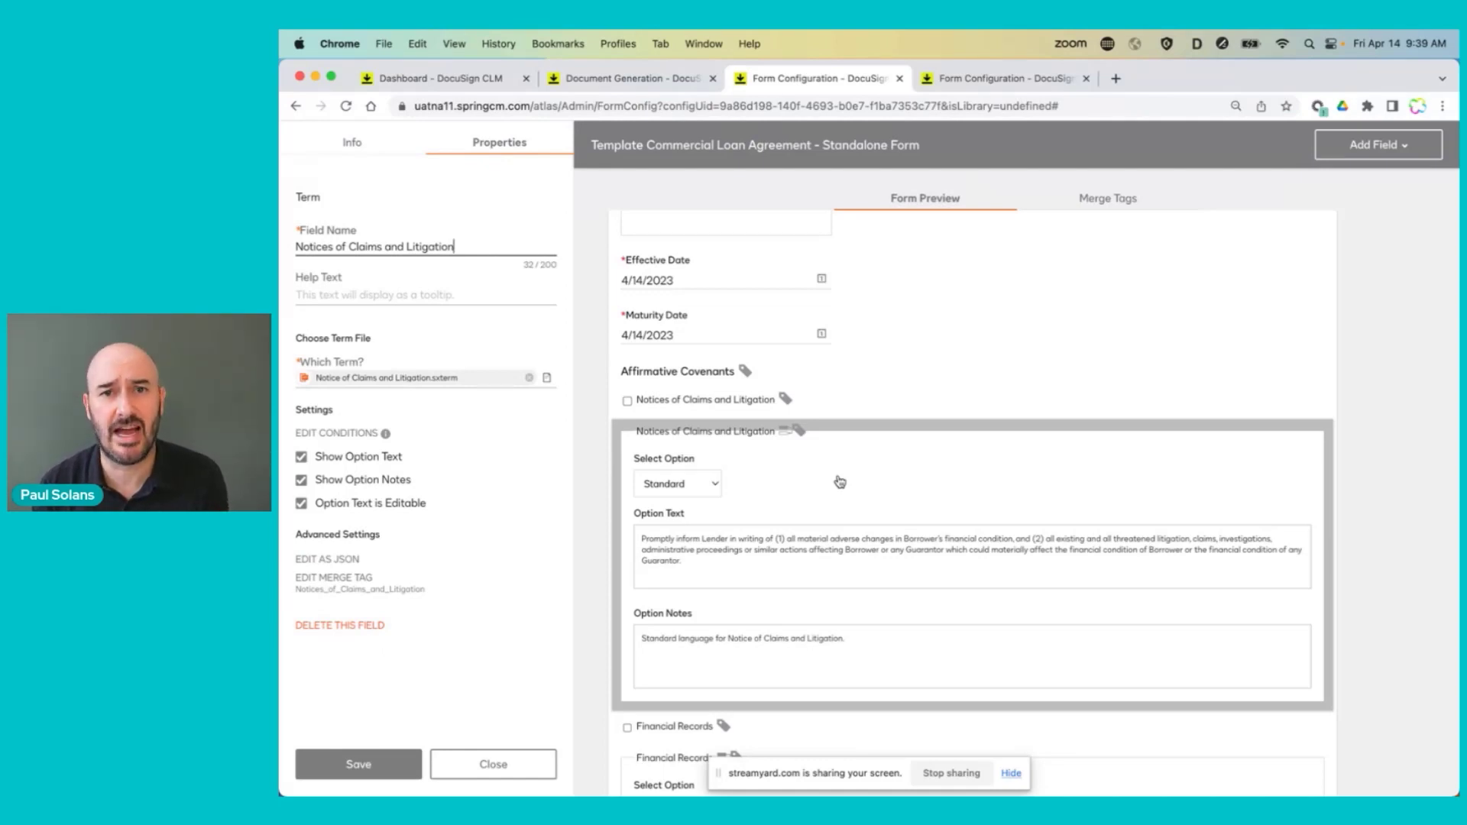
click(700, 487)
click(706, 497)
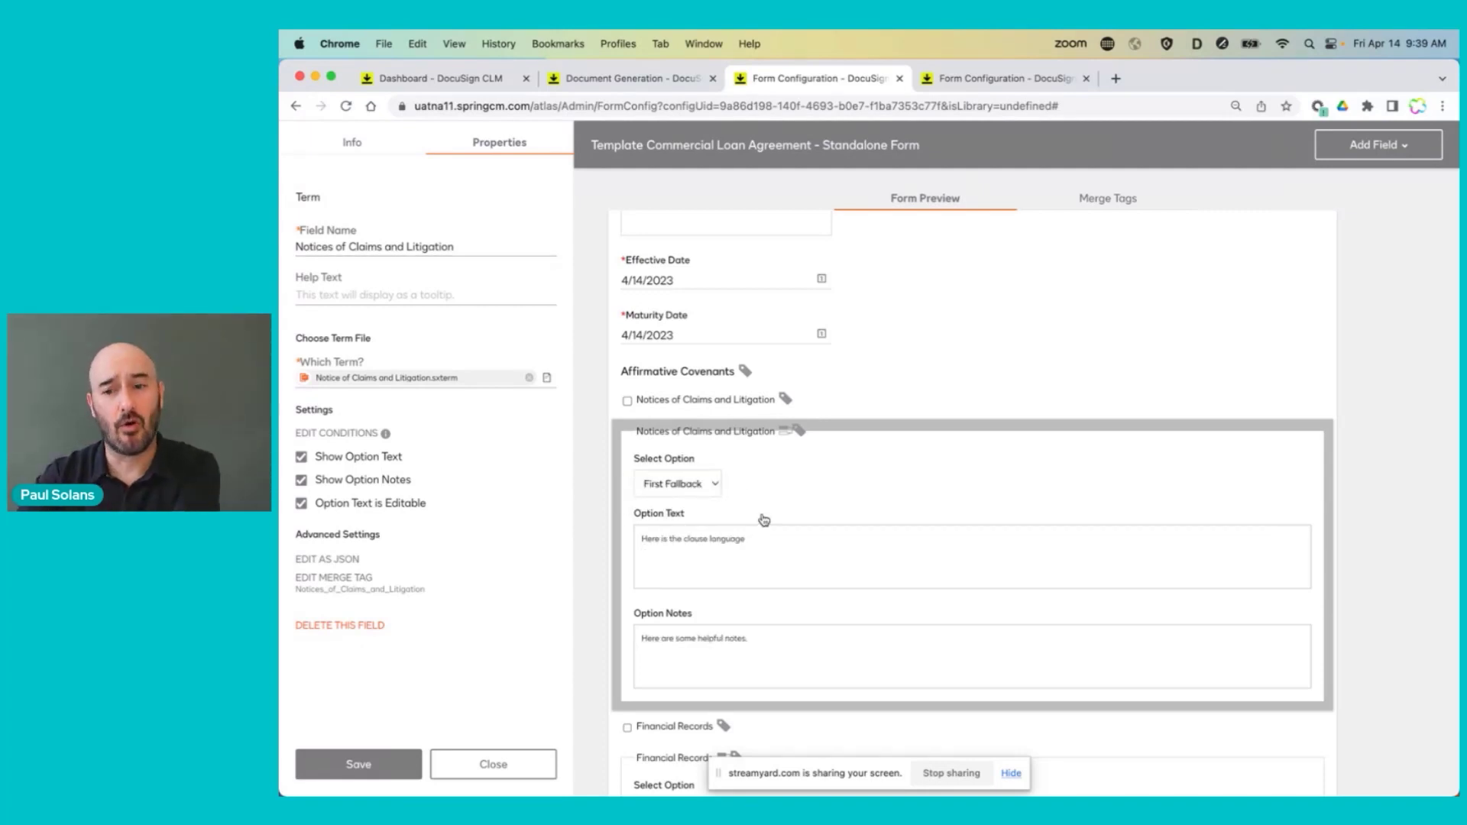
click(701, 490)
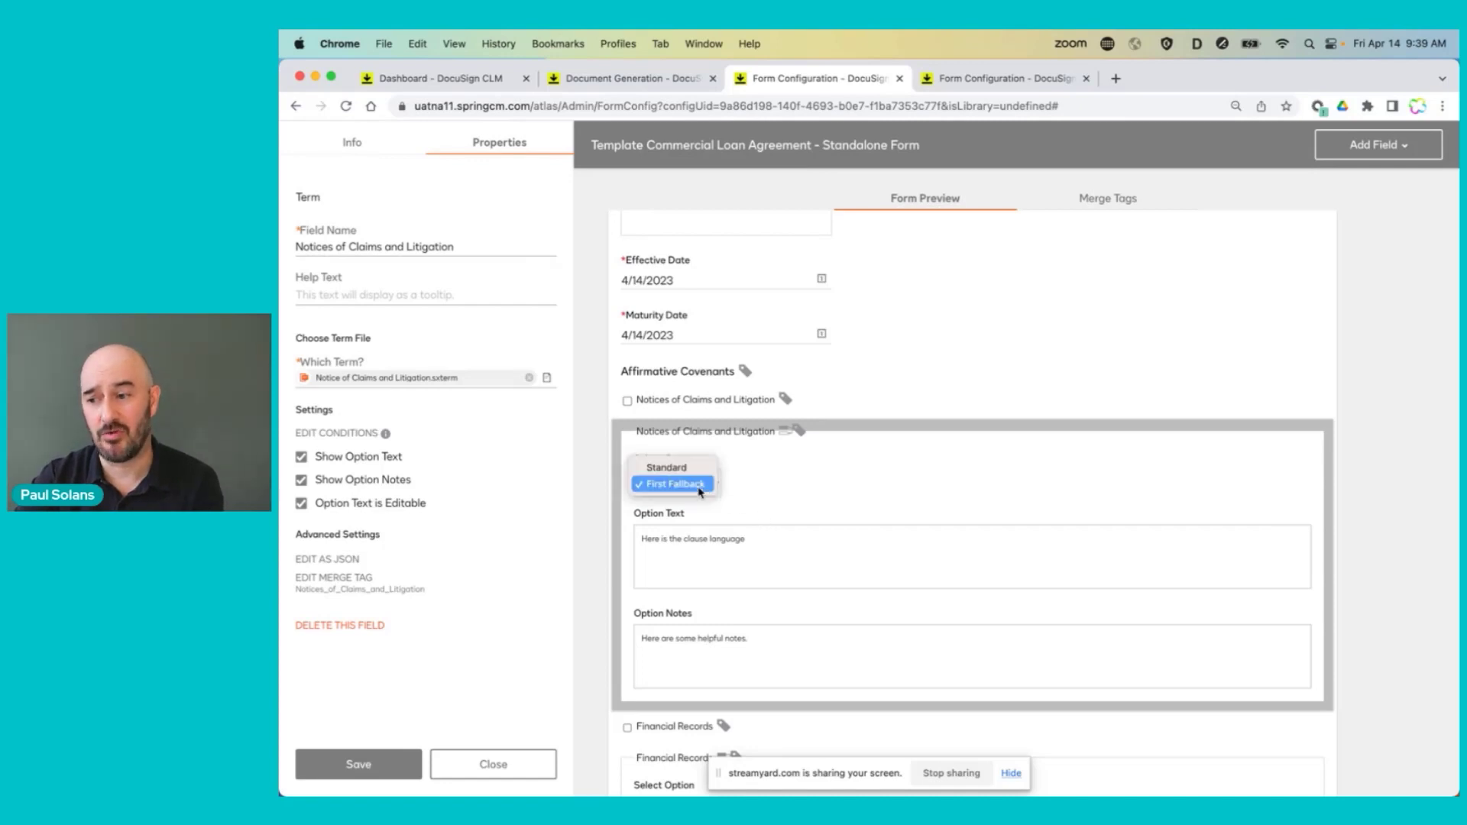
click(695, 471)
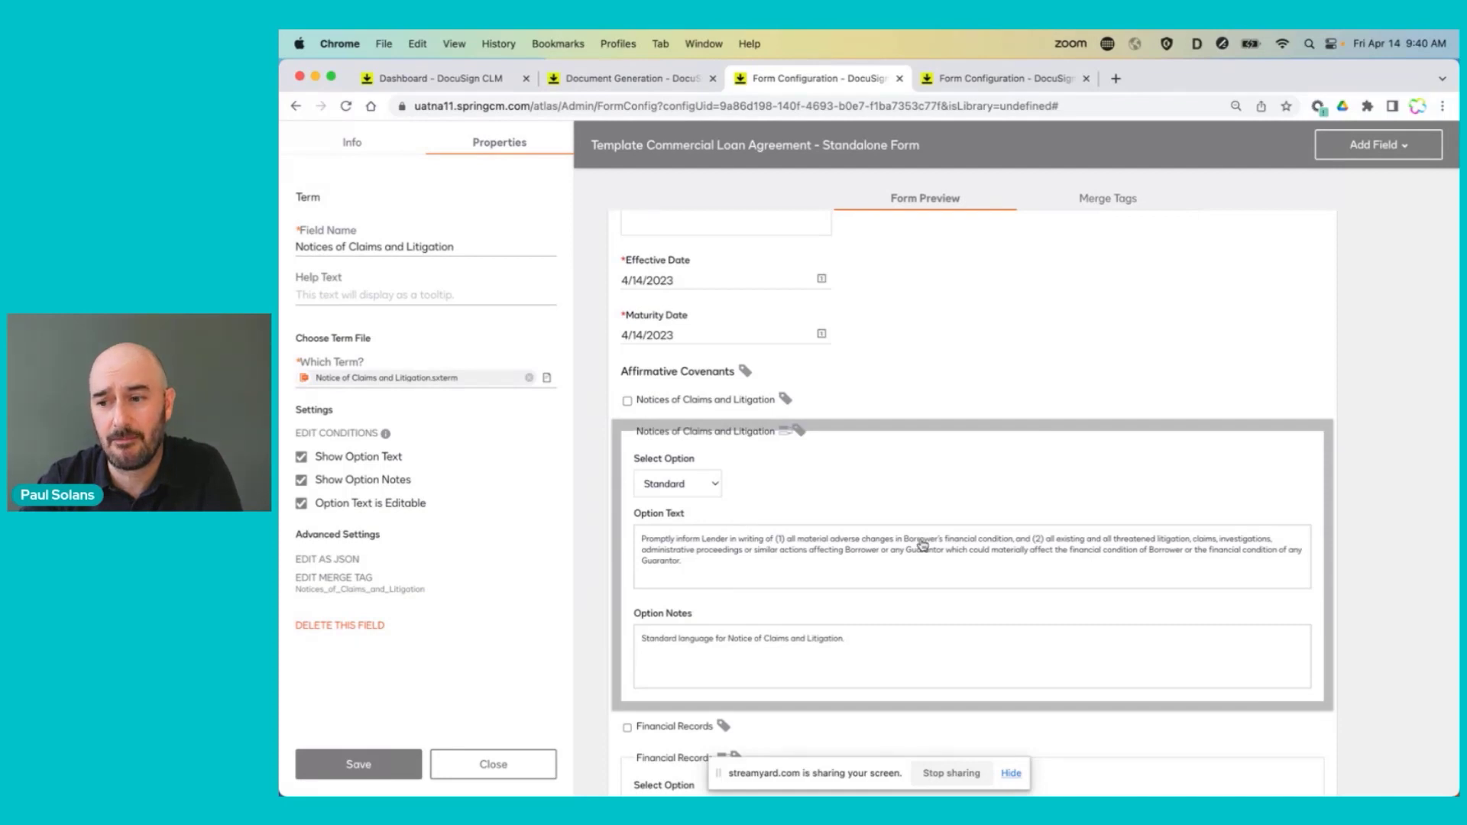
scroll(923, 544, down, 8)
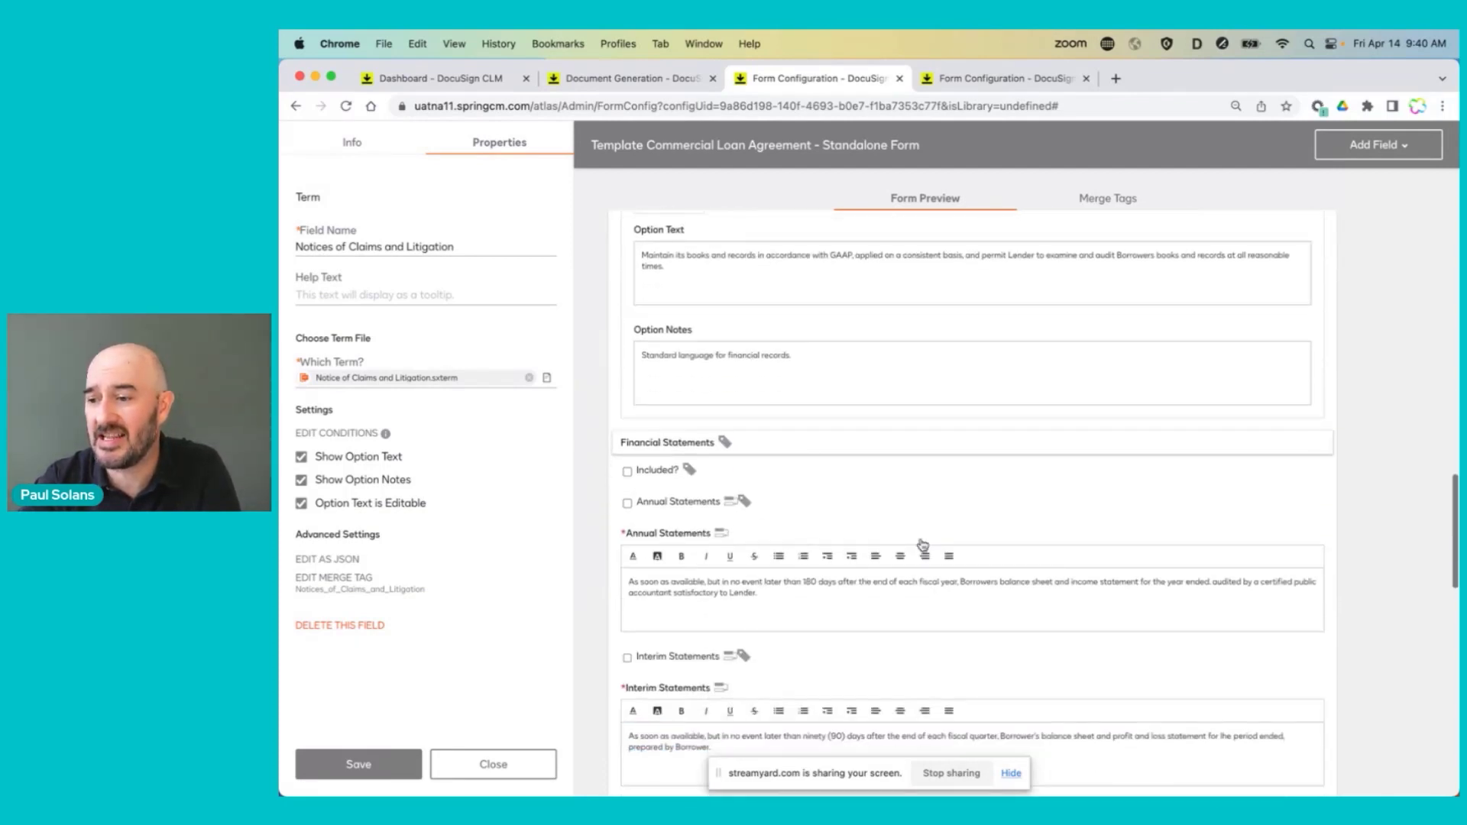
scroll(922, 544, down, 8)
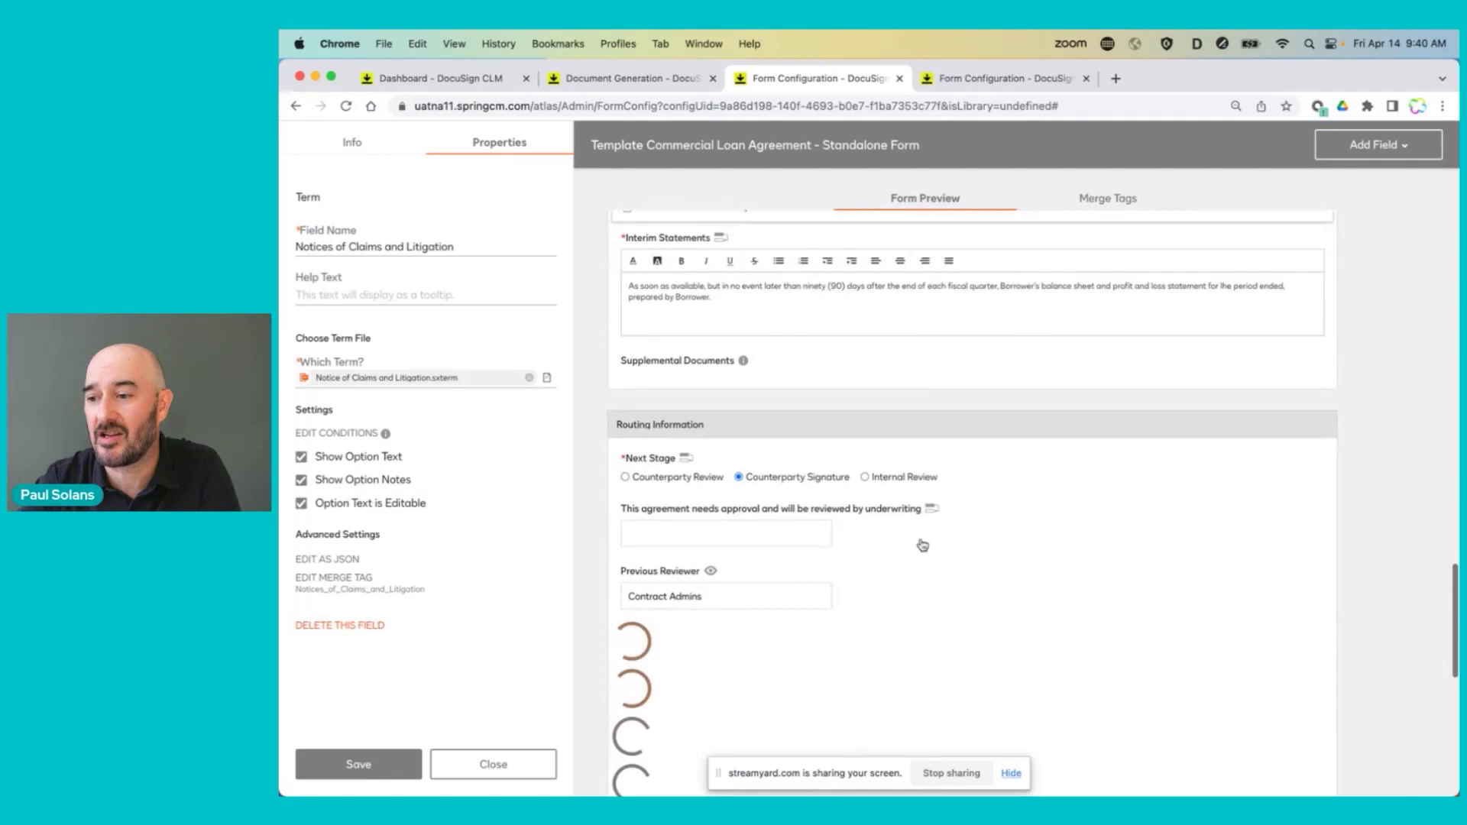
scroll(1002, 544, down, 2)
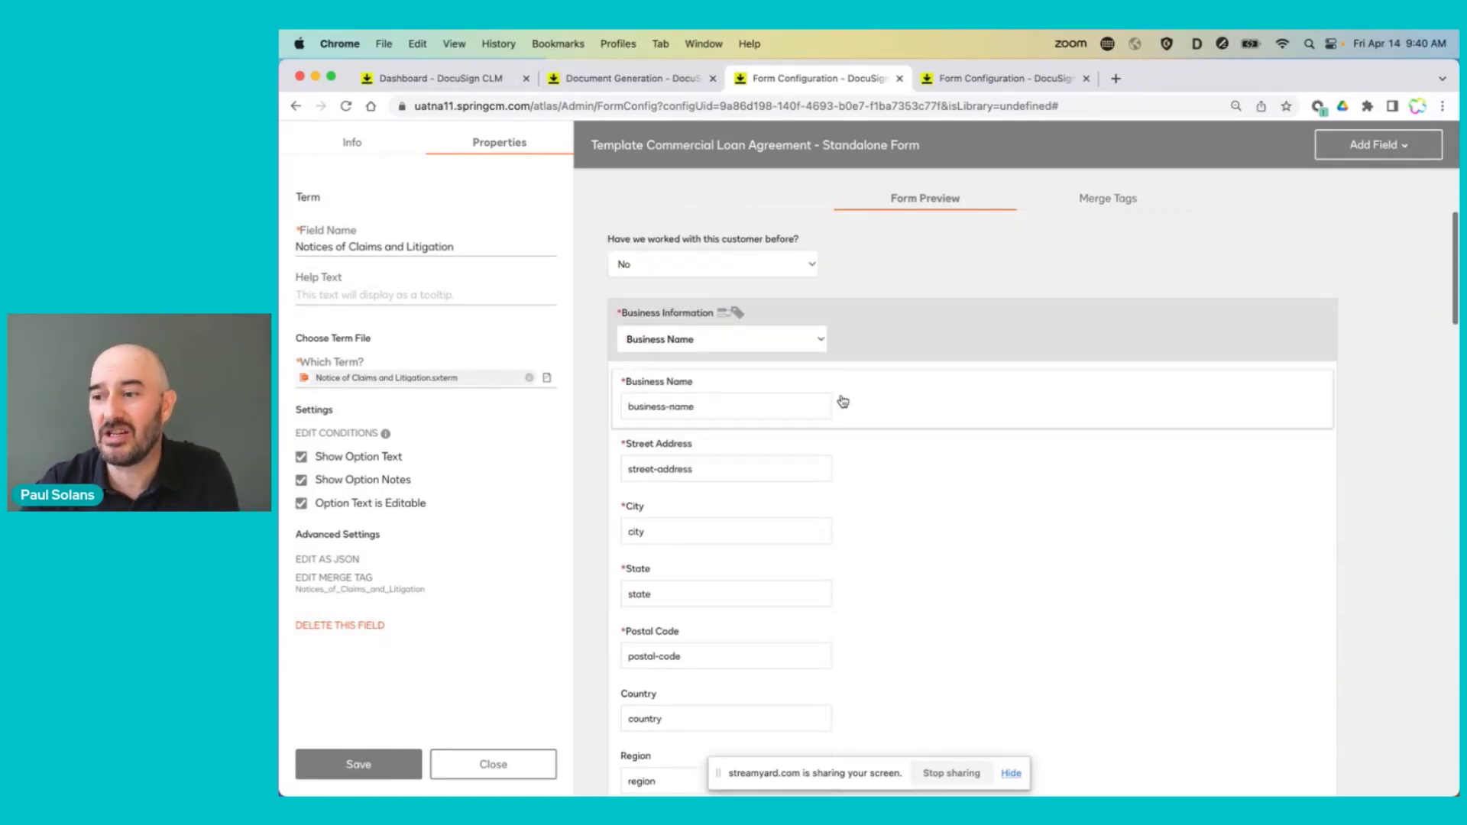
Inspect the Business Information field from customers.csv and review its merge conditions without changes.
click(733, 316)
scroll(413, 583, down, 3)
click(342, 575)
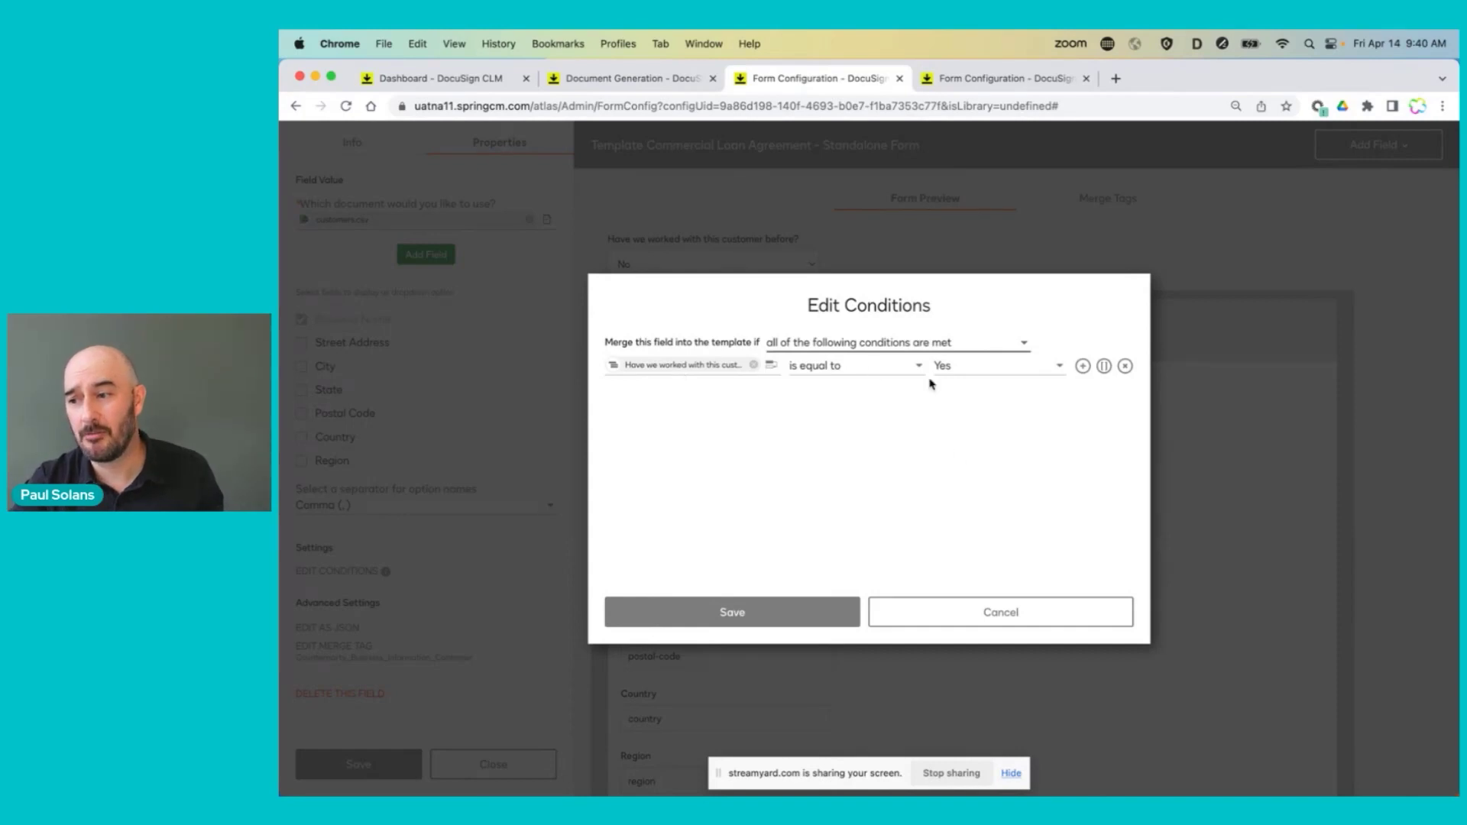
click(987, 616)
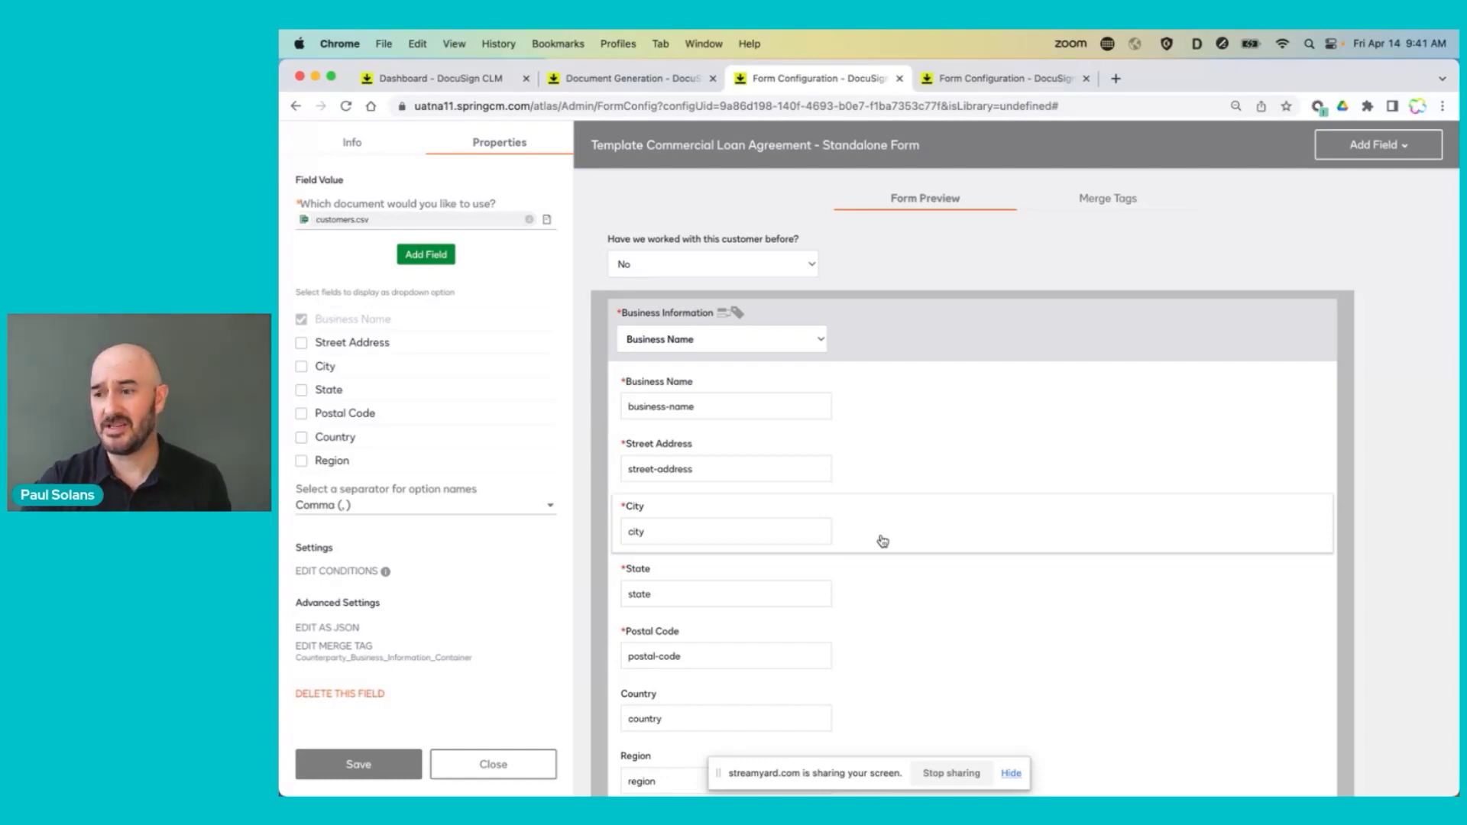
Browse the Merge Tags list for fields such as Business Name, Street Address, City and State.
scroll(883, 541, down, 10)
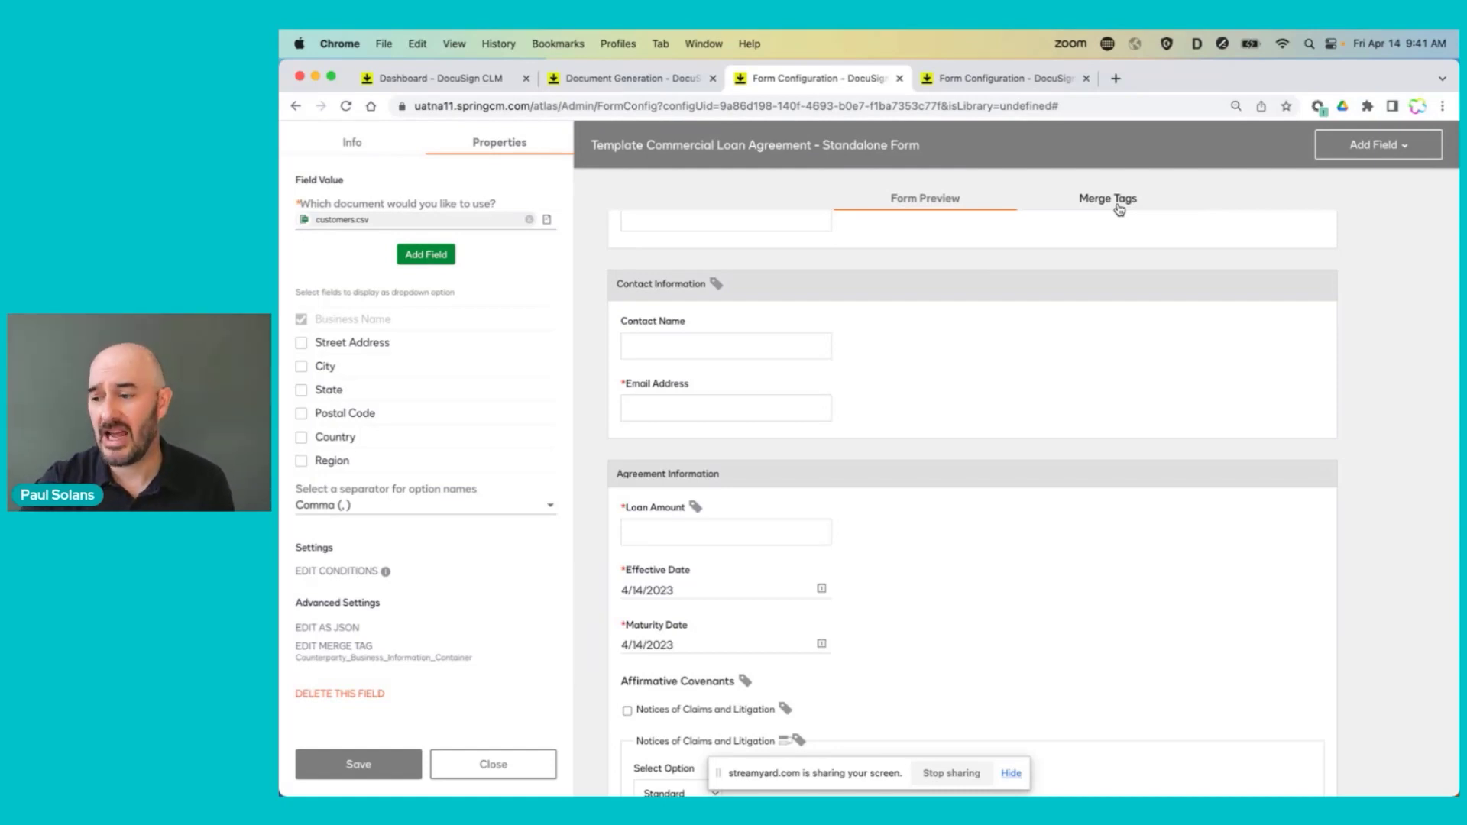
click(1119, 210)
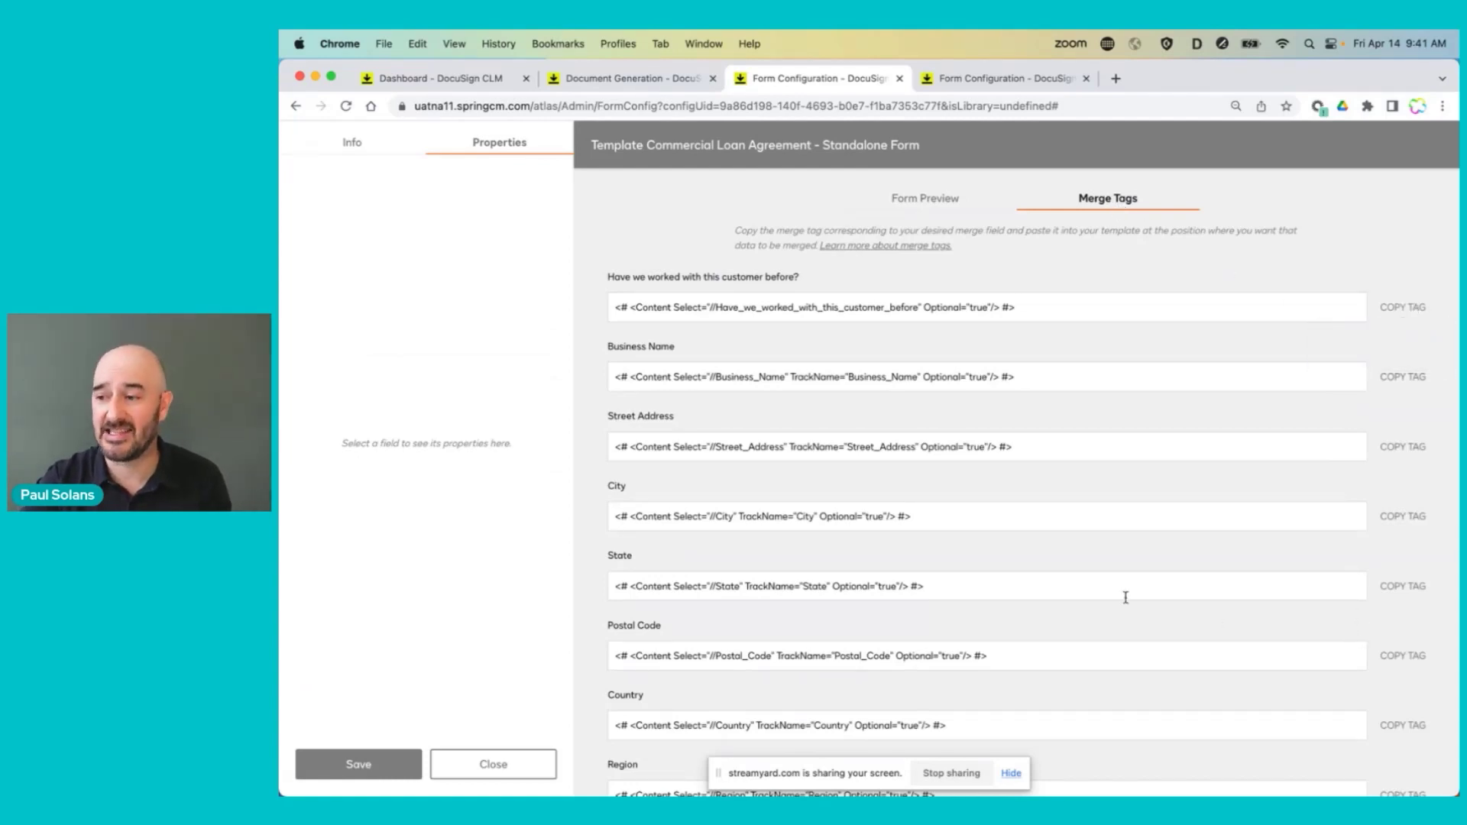
scroll(1124, 597, down, 5)
scroll(1126, 597, down, 2)
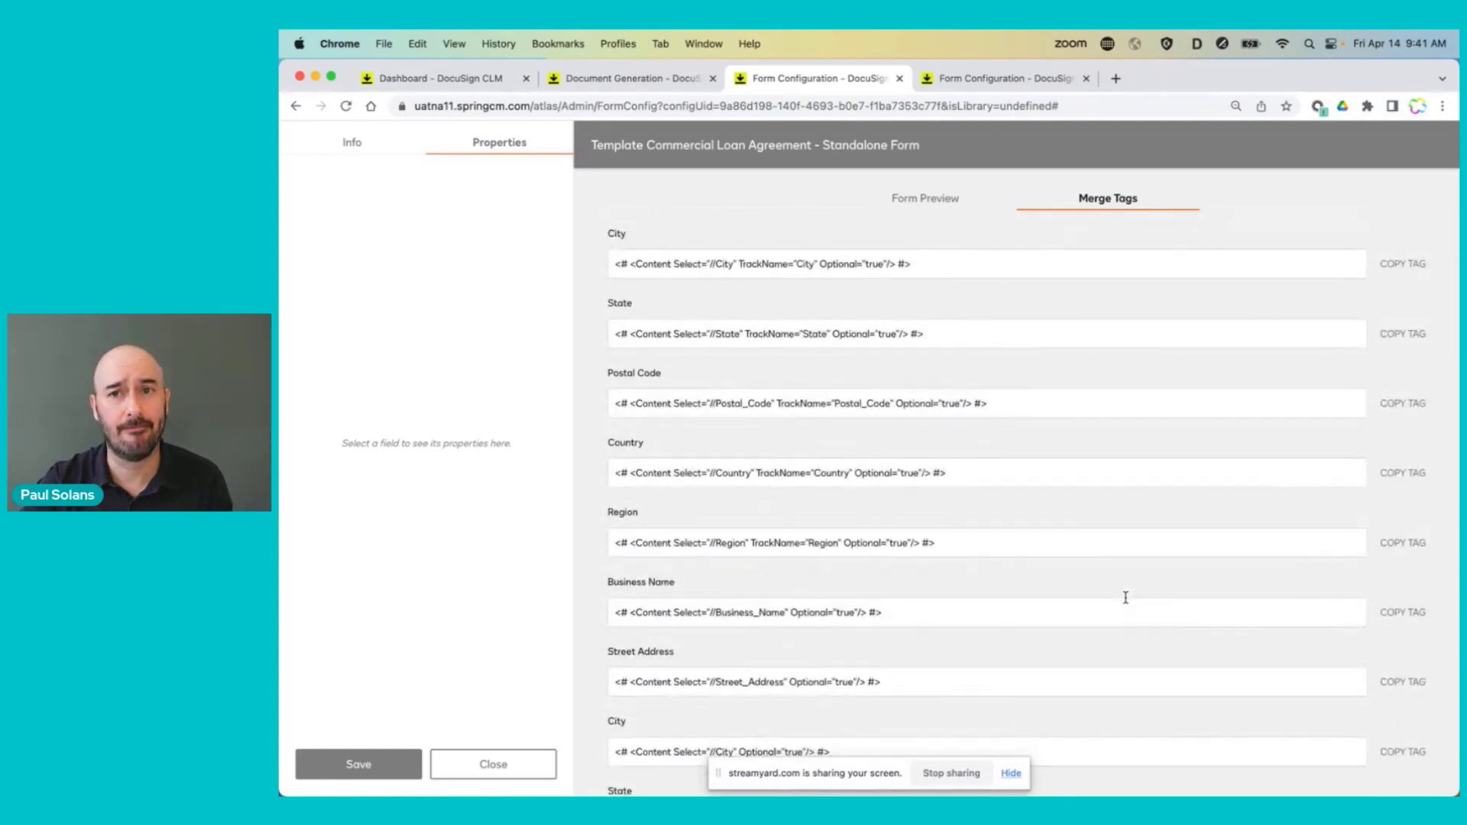
scroll(1126, 597, up, 7)
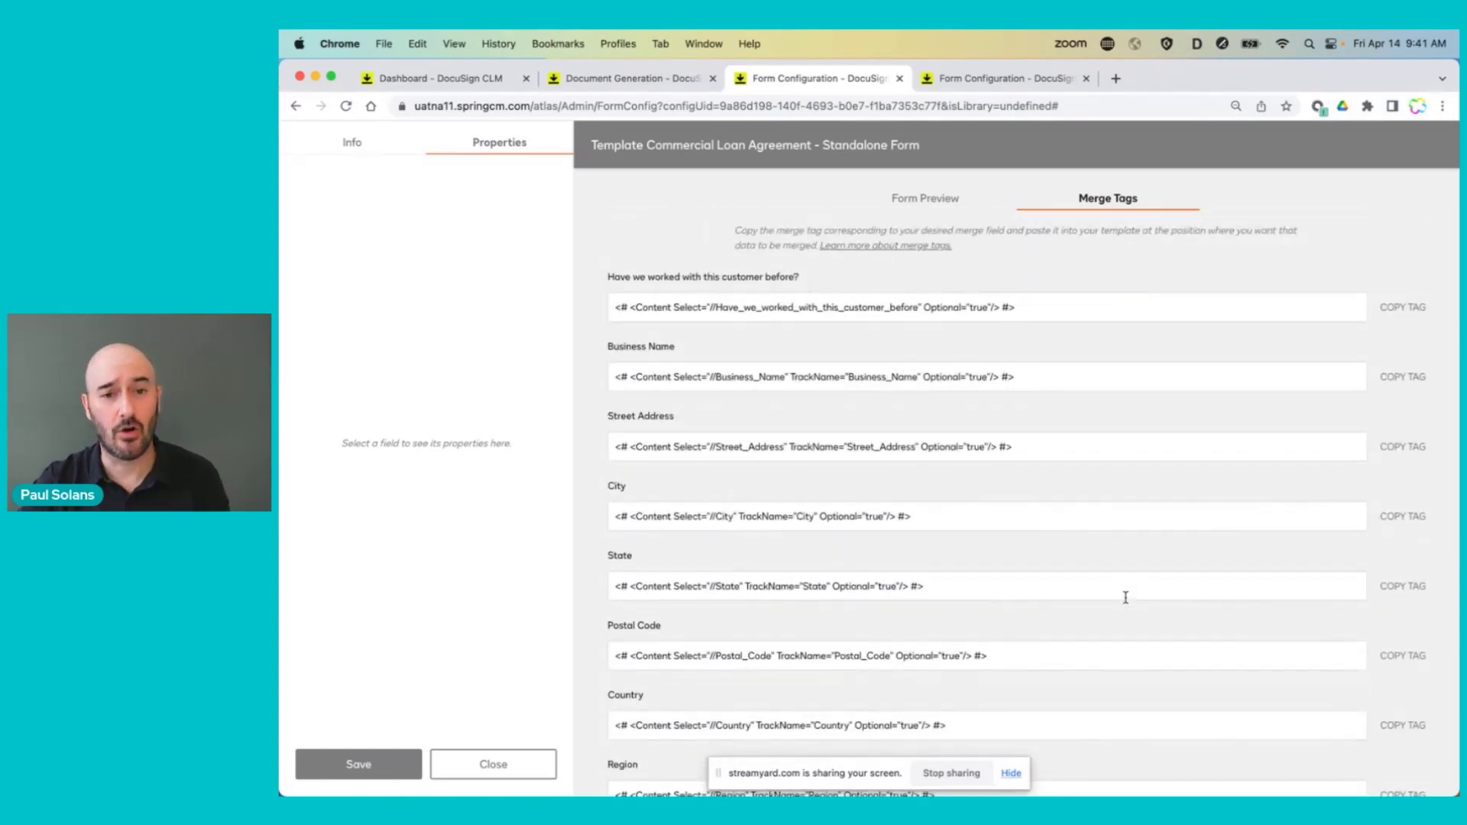
click(912, 198)
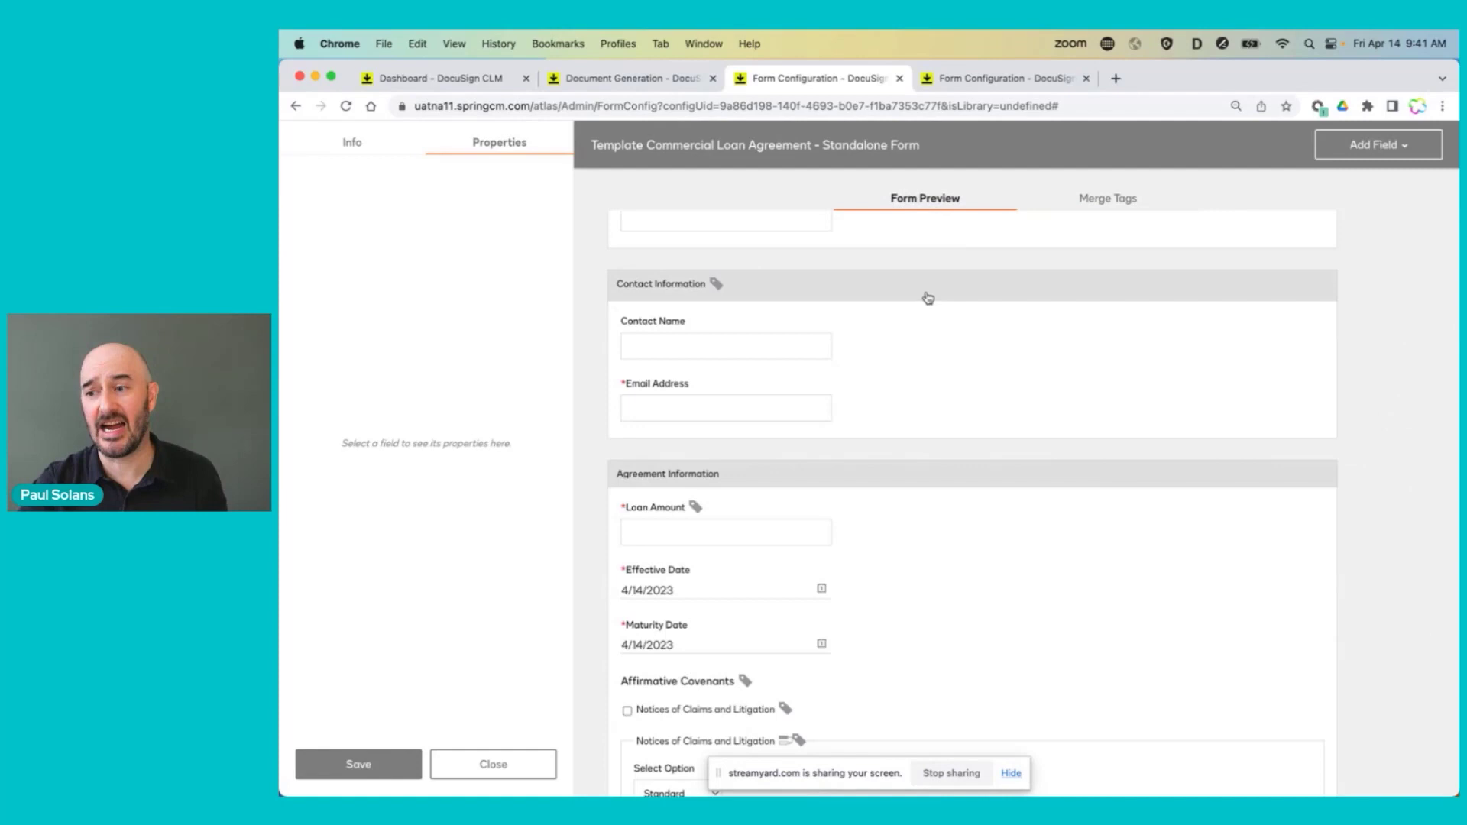
scroll(984, 443, down, 5)
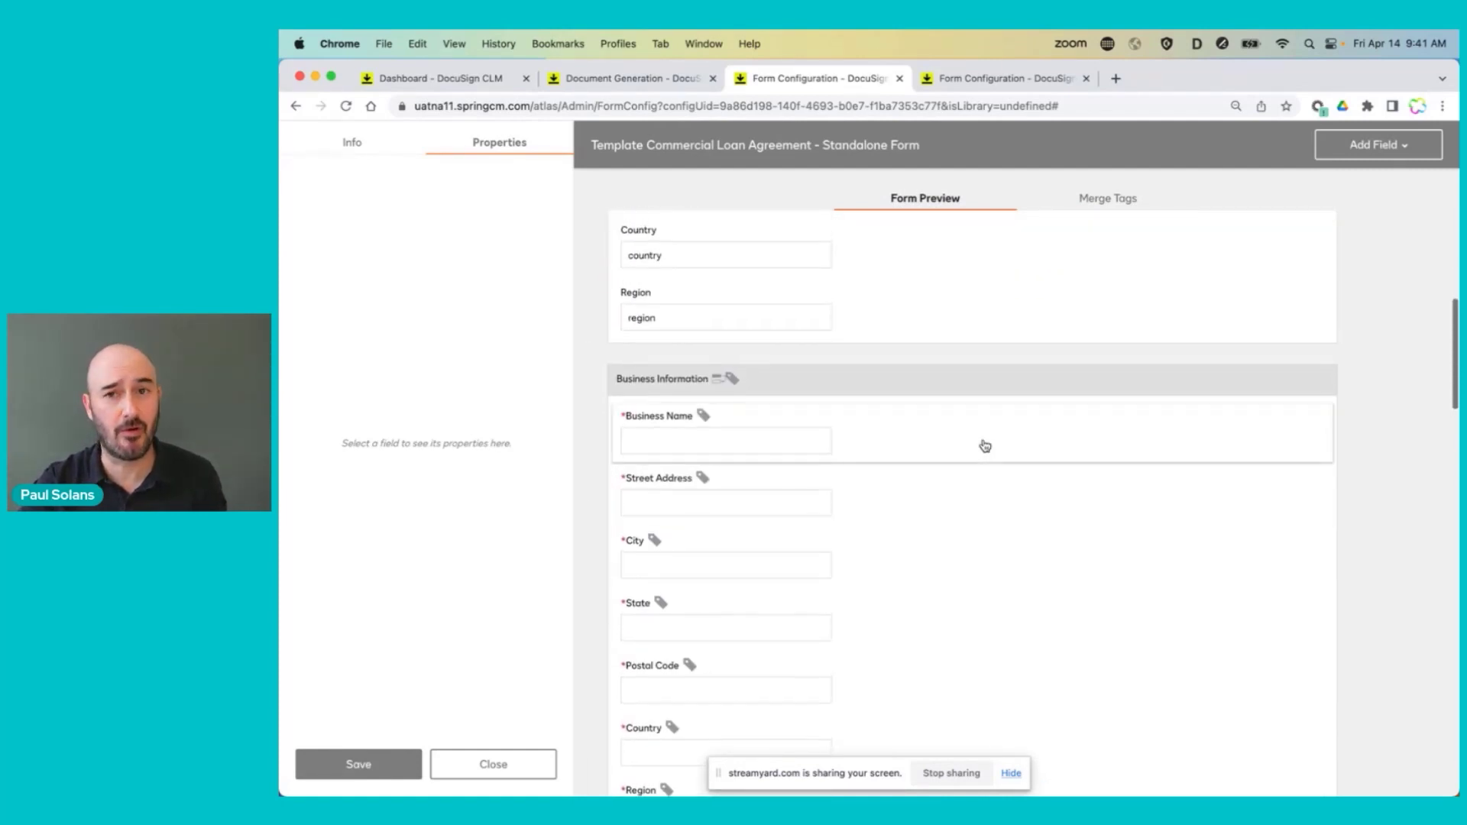
click(1418, 148)
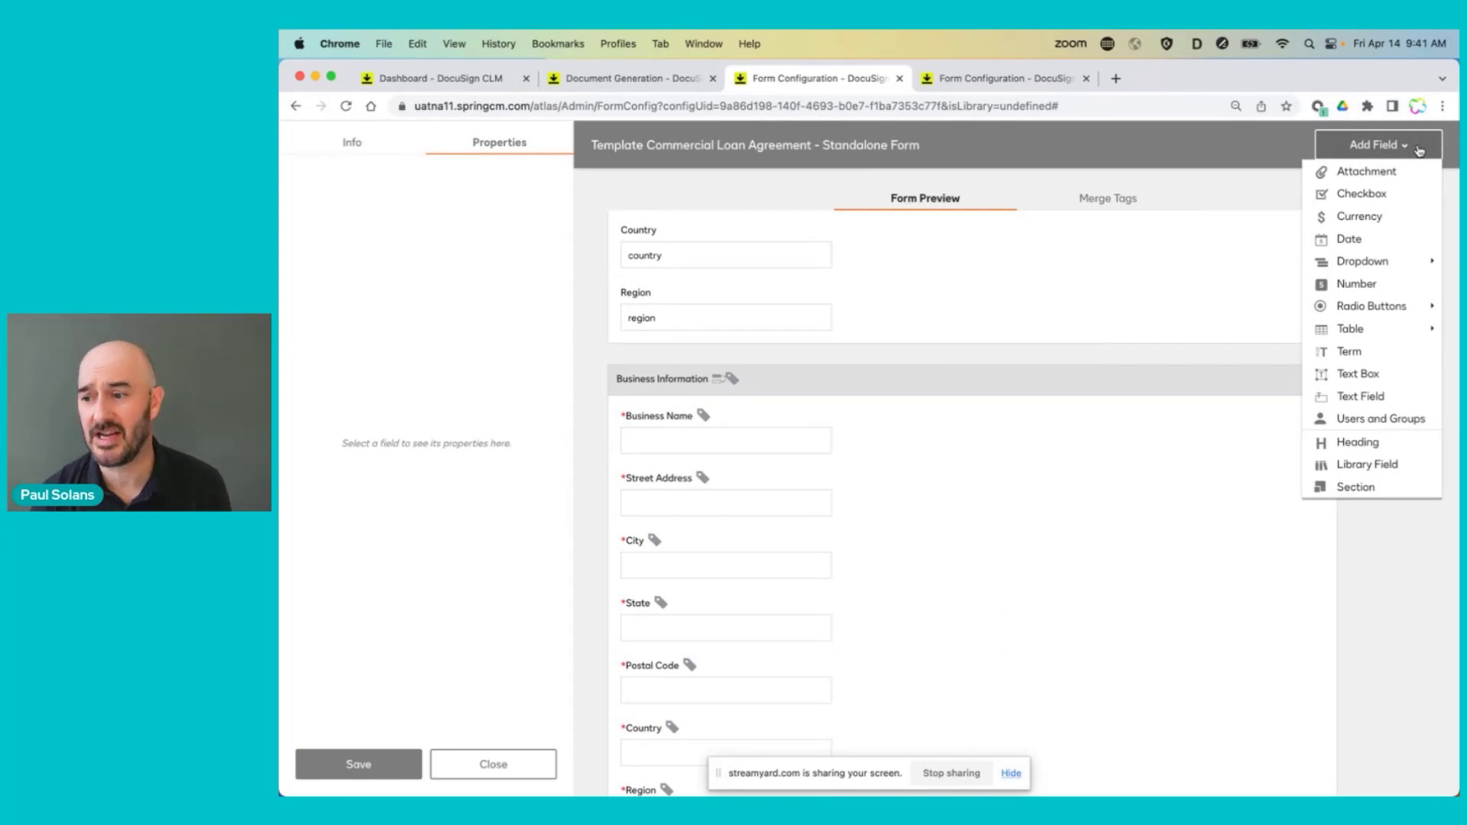
click(1419, 150)
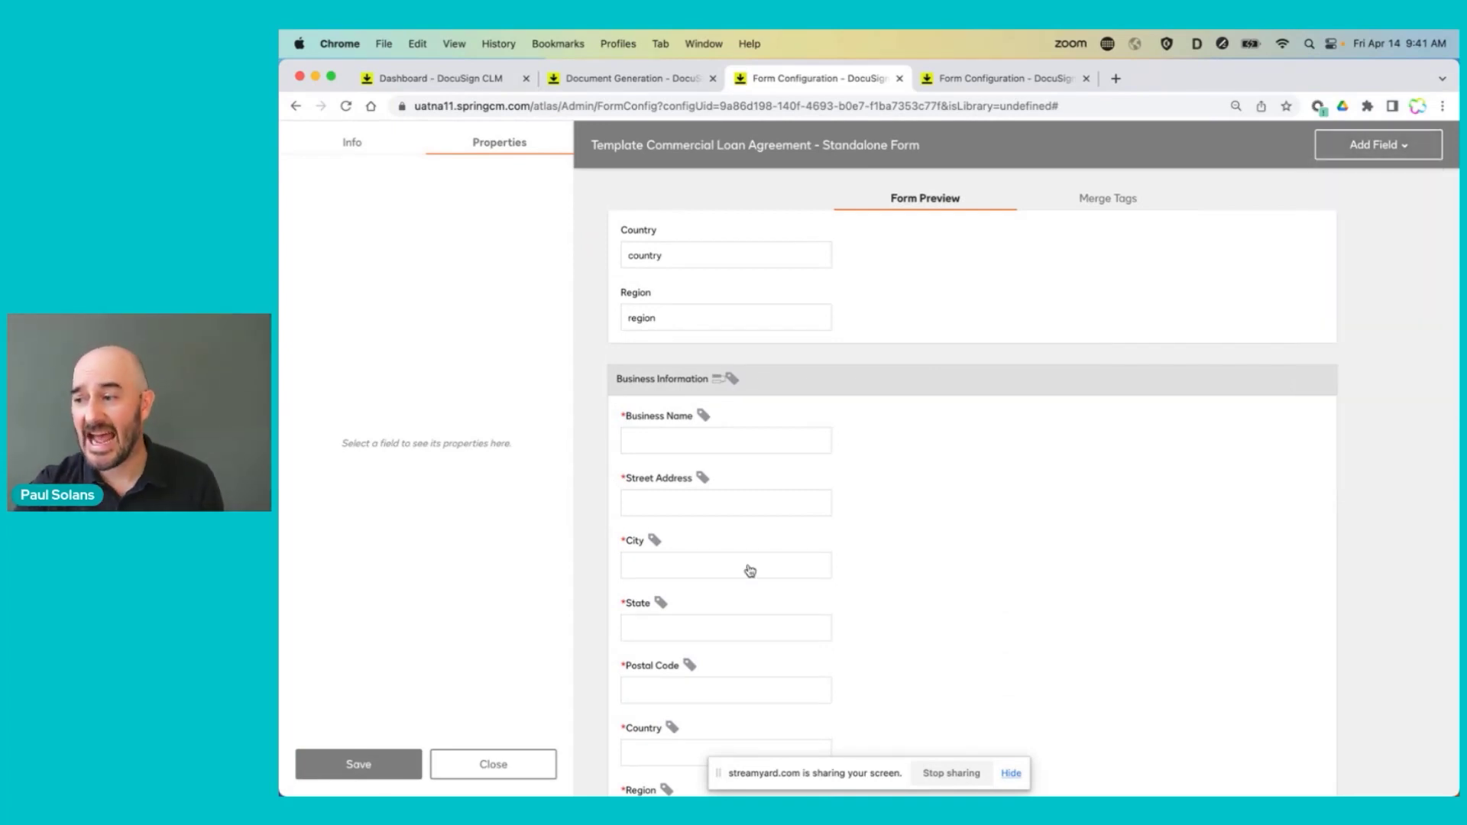
mouse_move(745, 581)
mouse_down()
mouse_move(735, 486)
mouse_move(747, 566)
mouse_move(739, 556)
mouse_up()
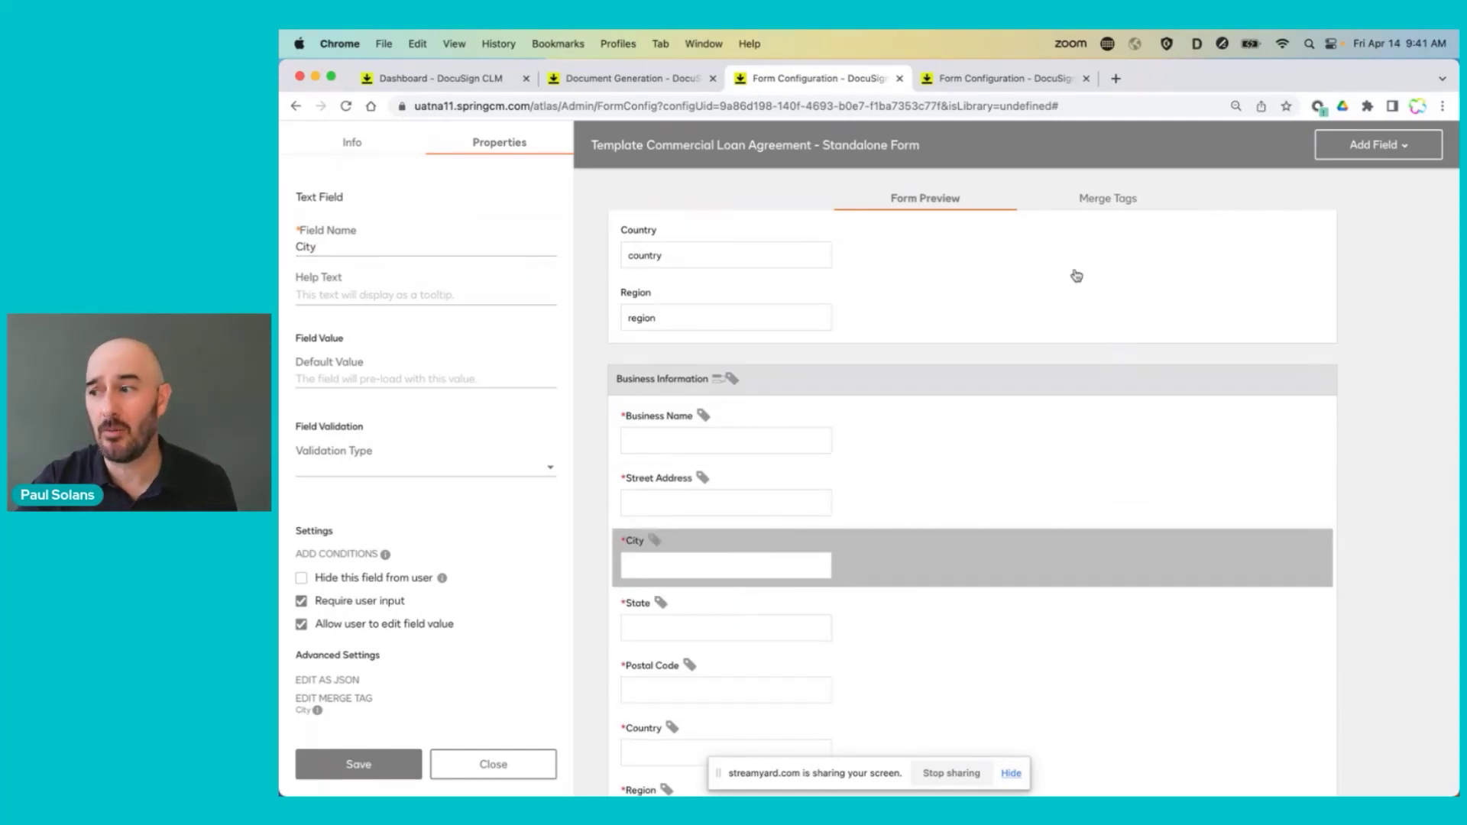
click(1118, 199)
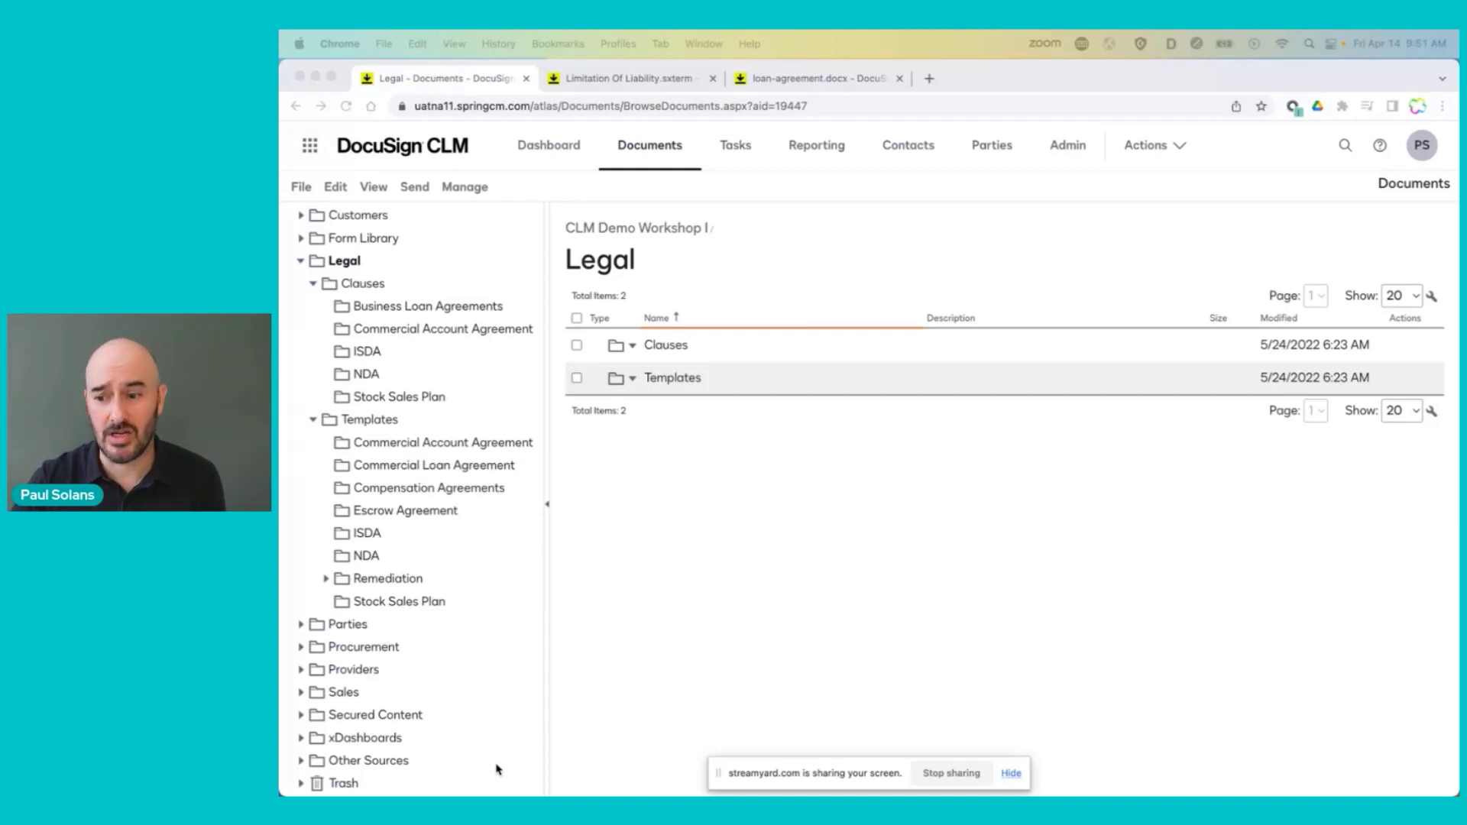
Bring up the Limitation Of Liability.sxterm file showing its First Fallback option text and notes.
key(ctrl+Tab)
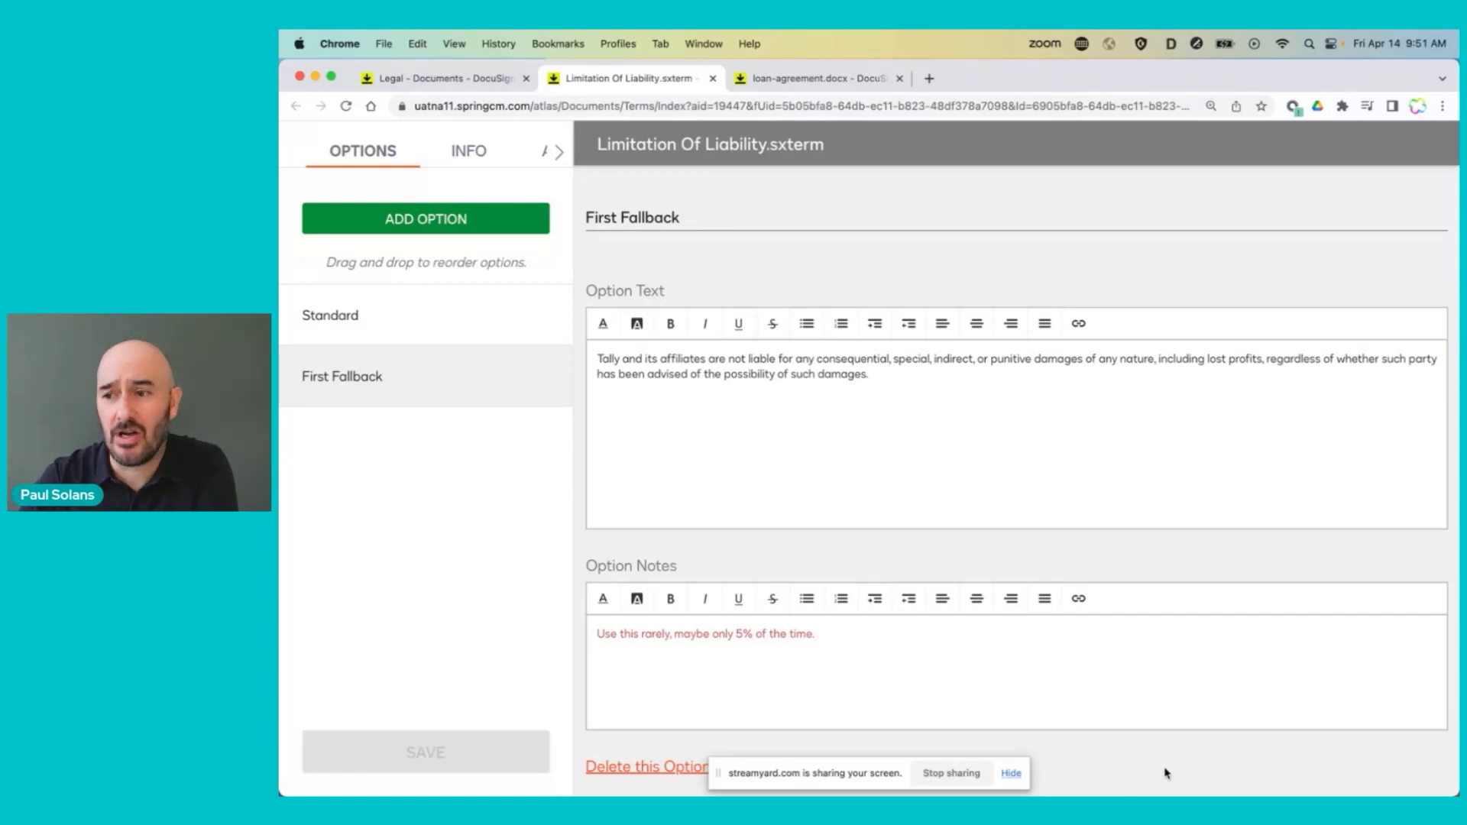
Compare the Standard and First Fallback options of the Limitation Of Liability term, ending on Standard.
click(462, 321)
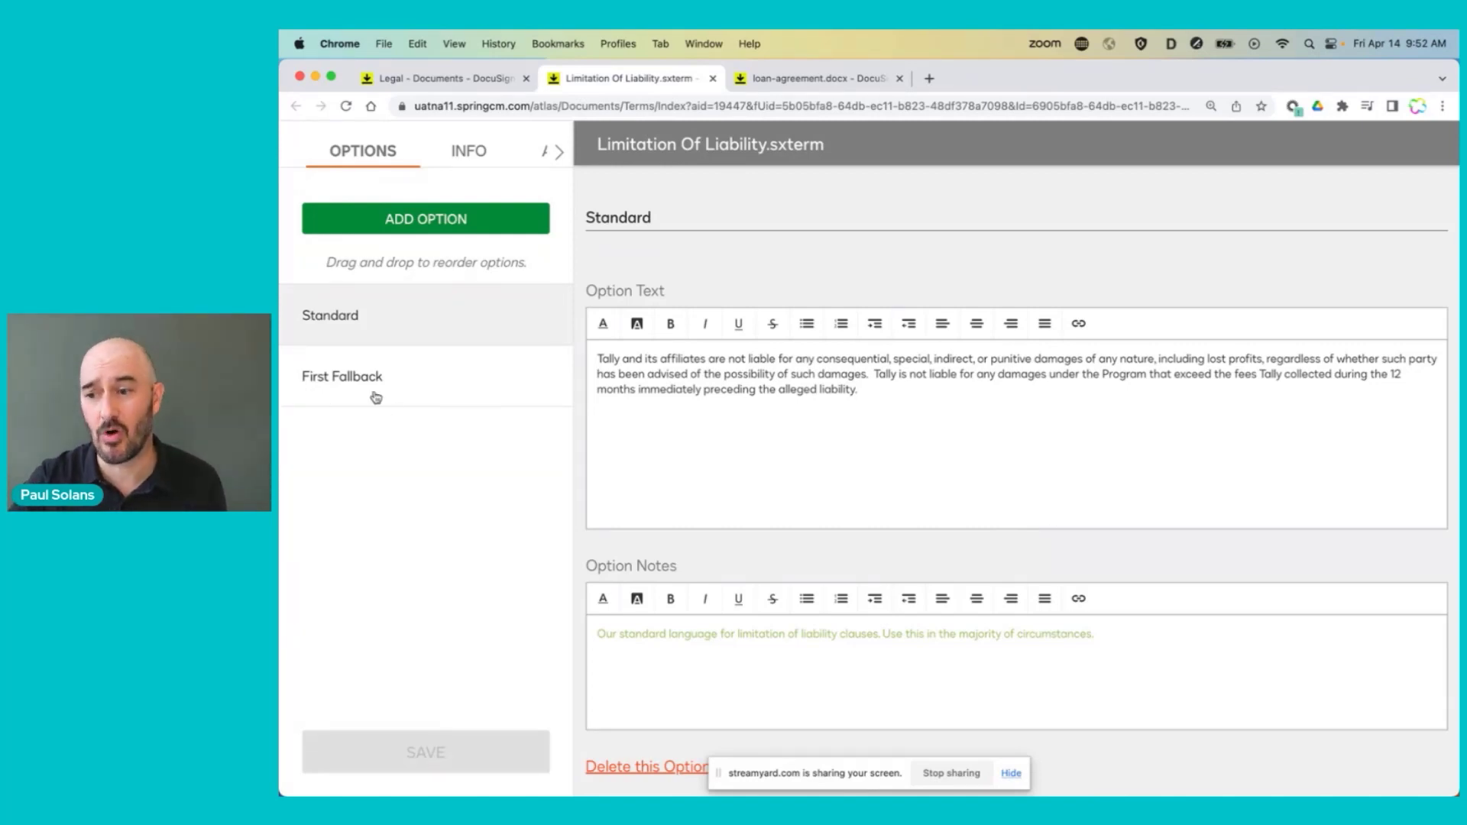
click(419, 383)
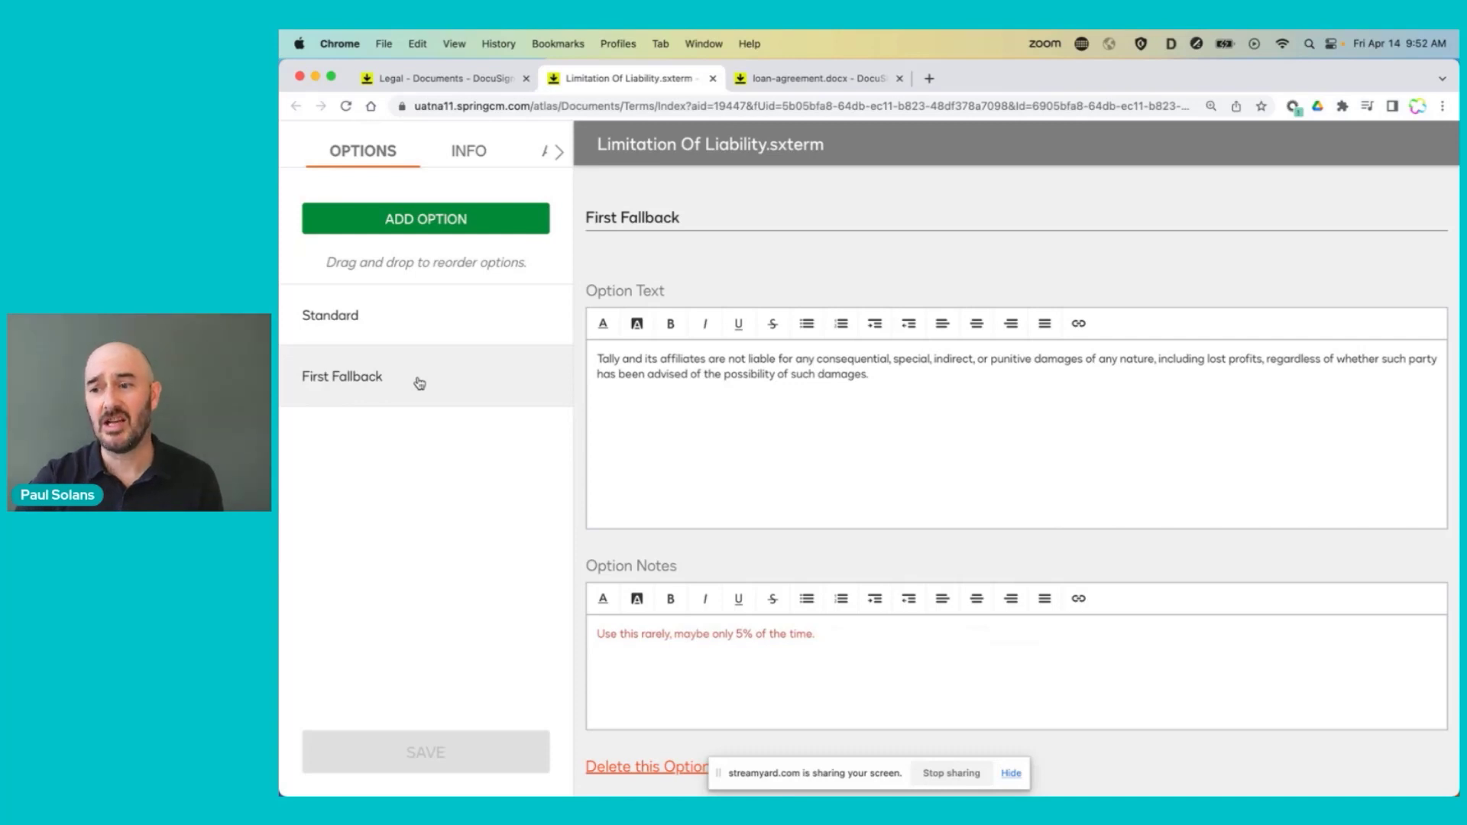
click(425, 321)
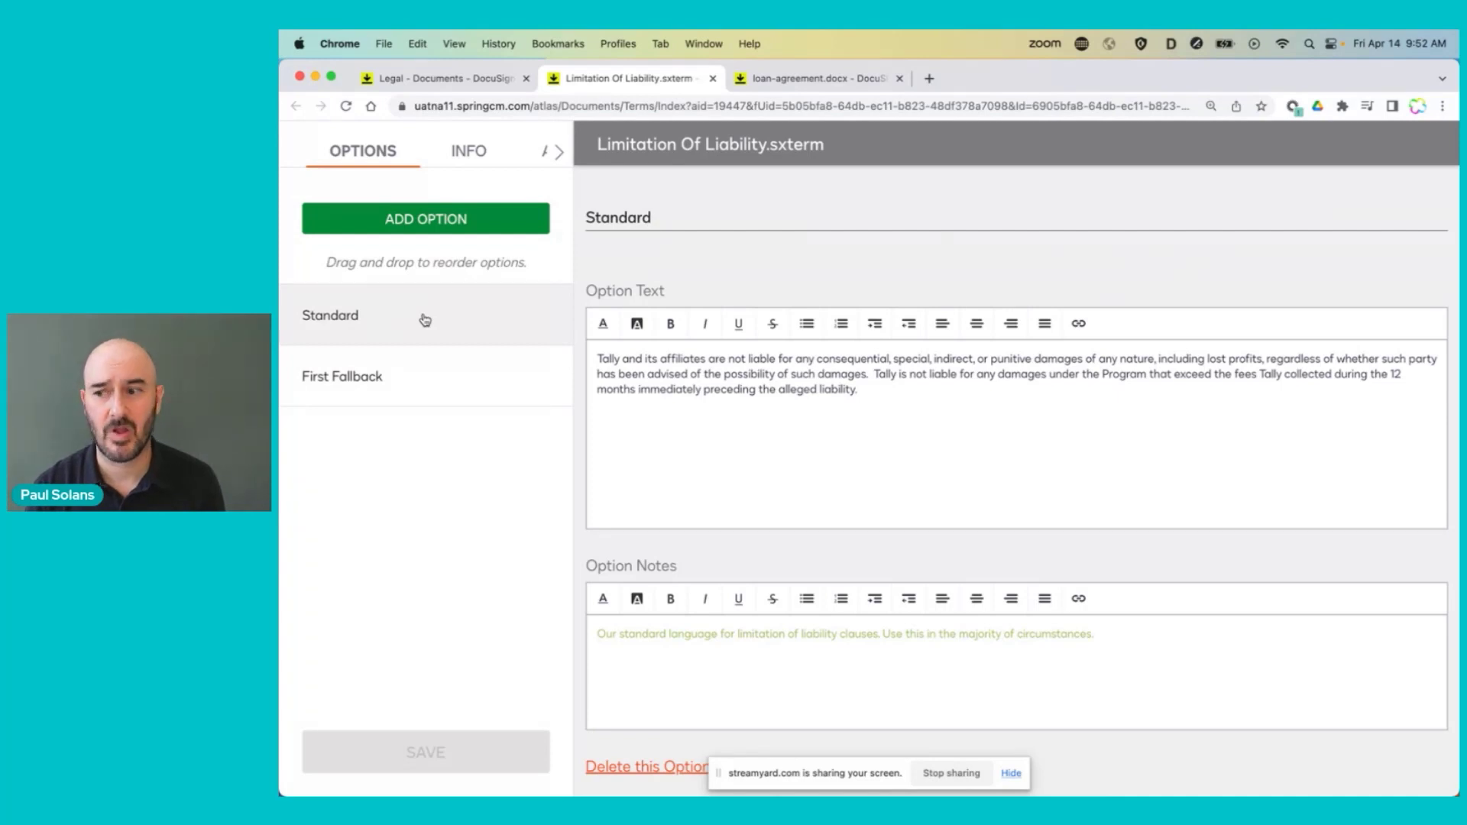
Append 'I can add additional text.' to the Standard option text and save the term.
click(906, 388)
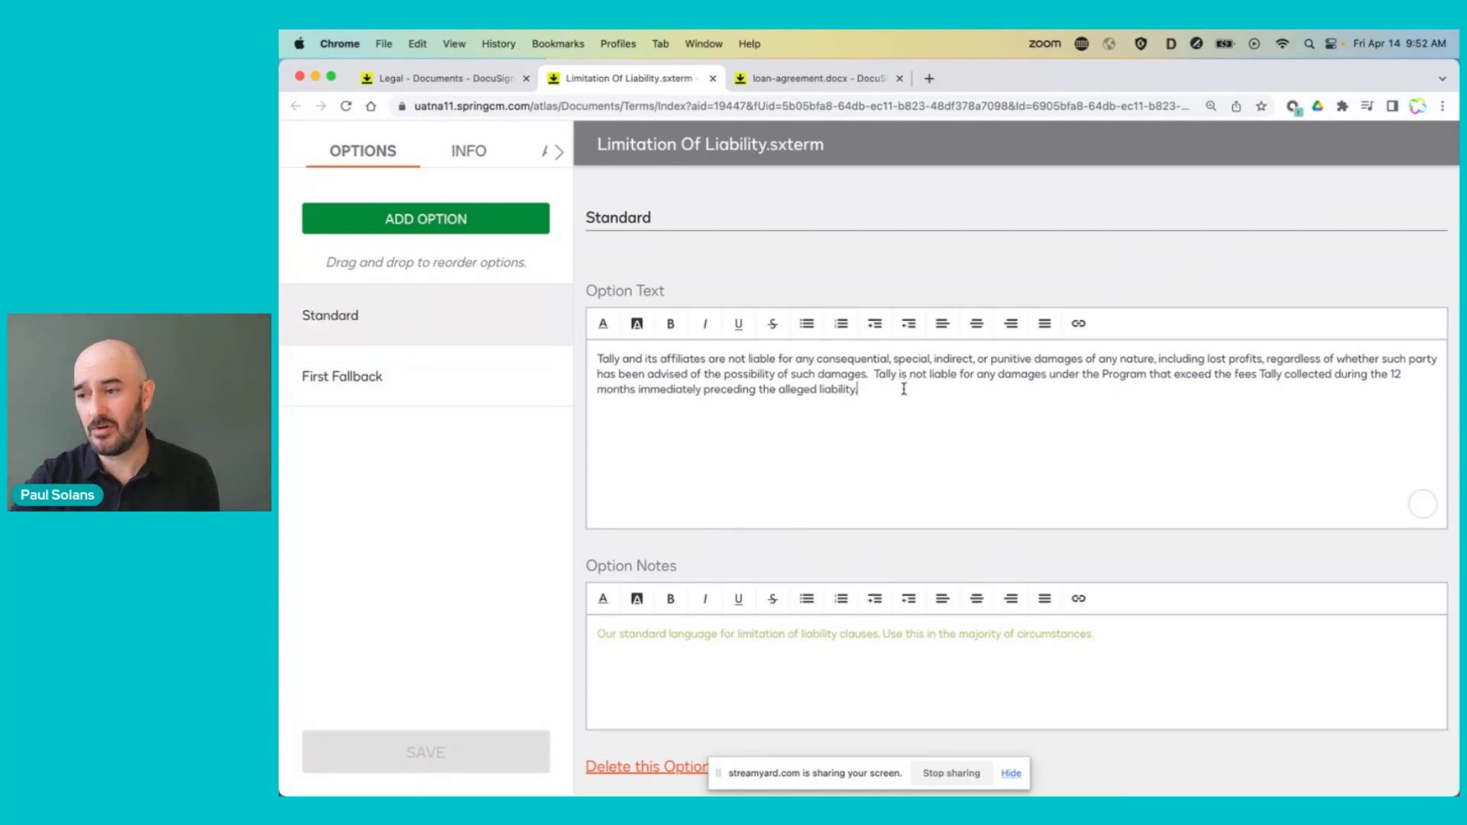
text(I can)
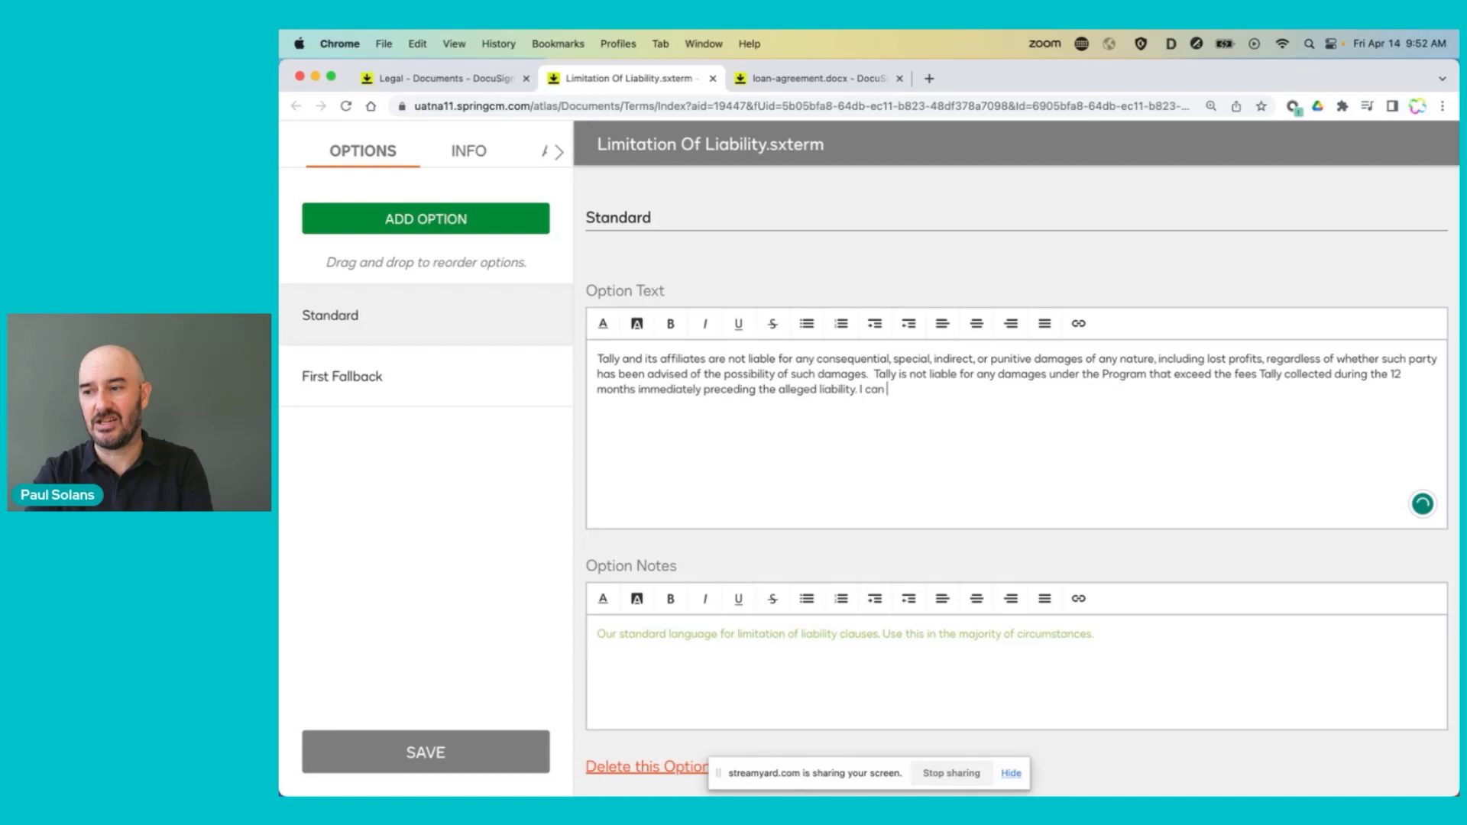
text( add additional text.)
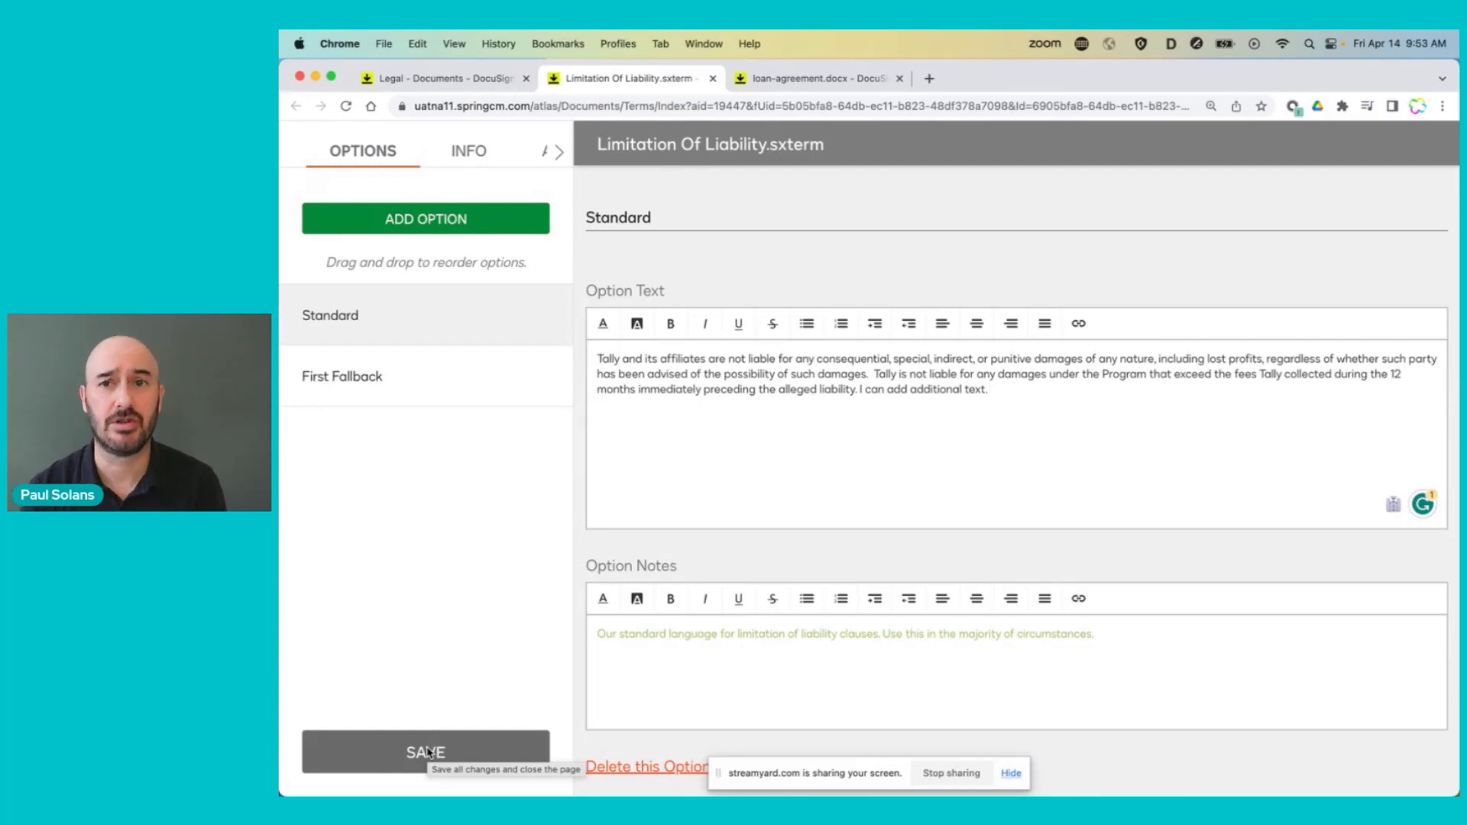
click(426, 753)
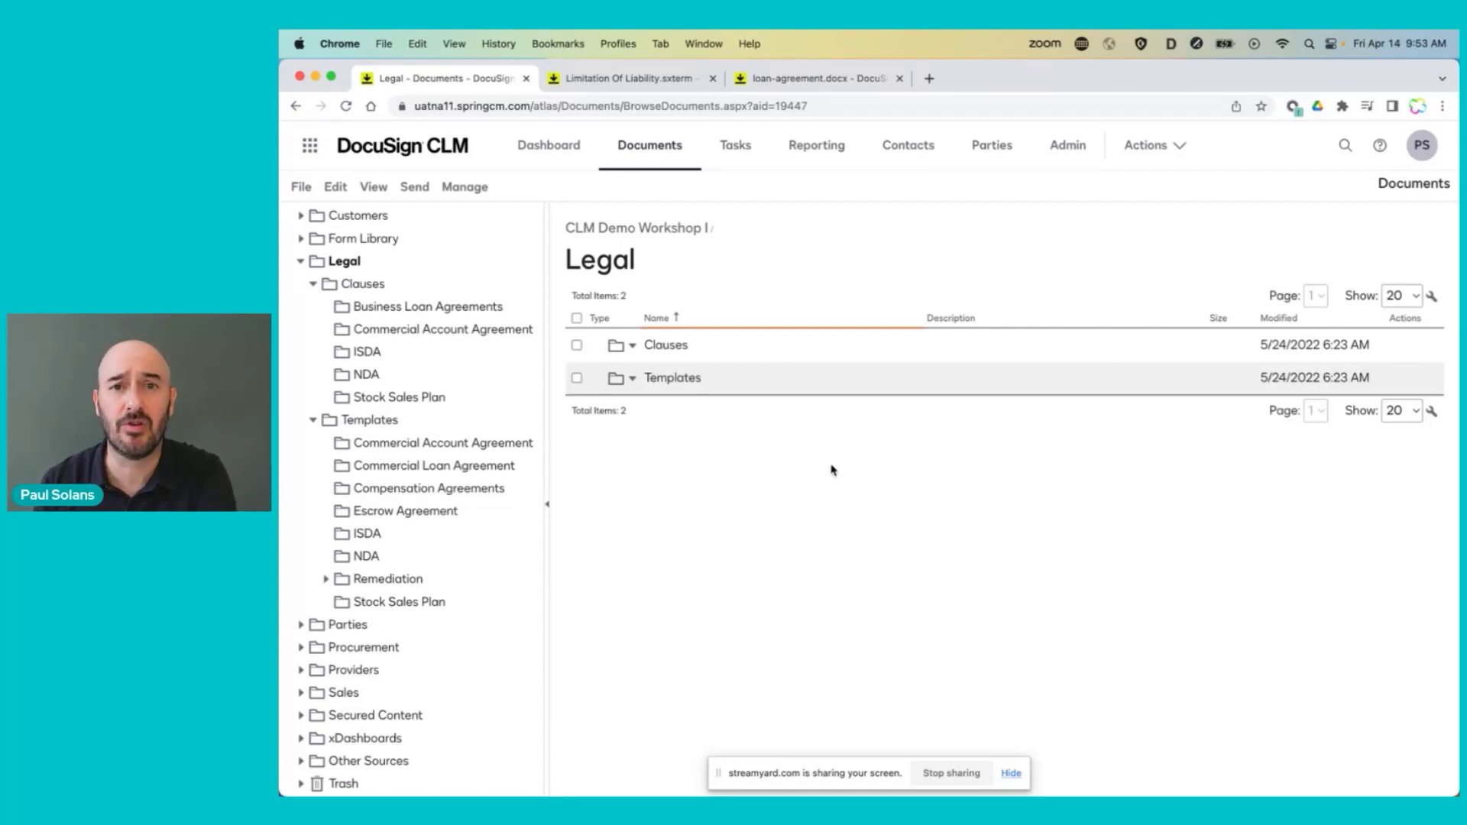
Switch to the loan-agreement.docx tab showing the Commercial Loan Agreement preview.
key(ctrl+3)
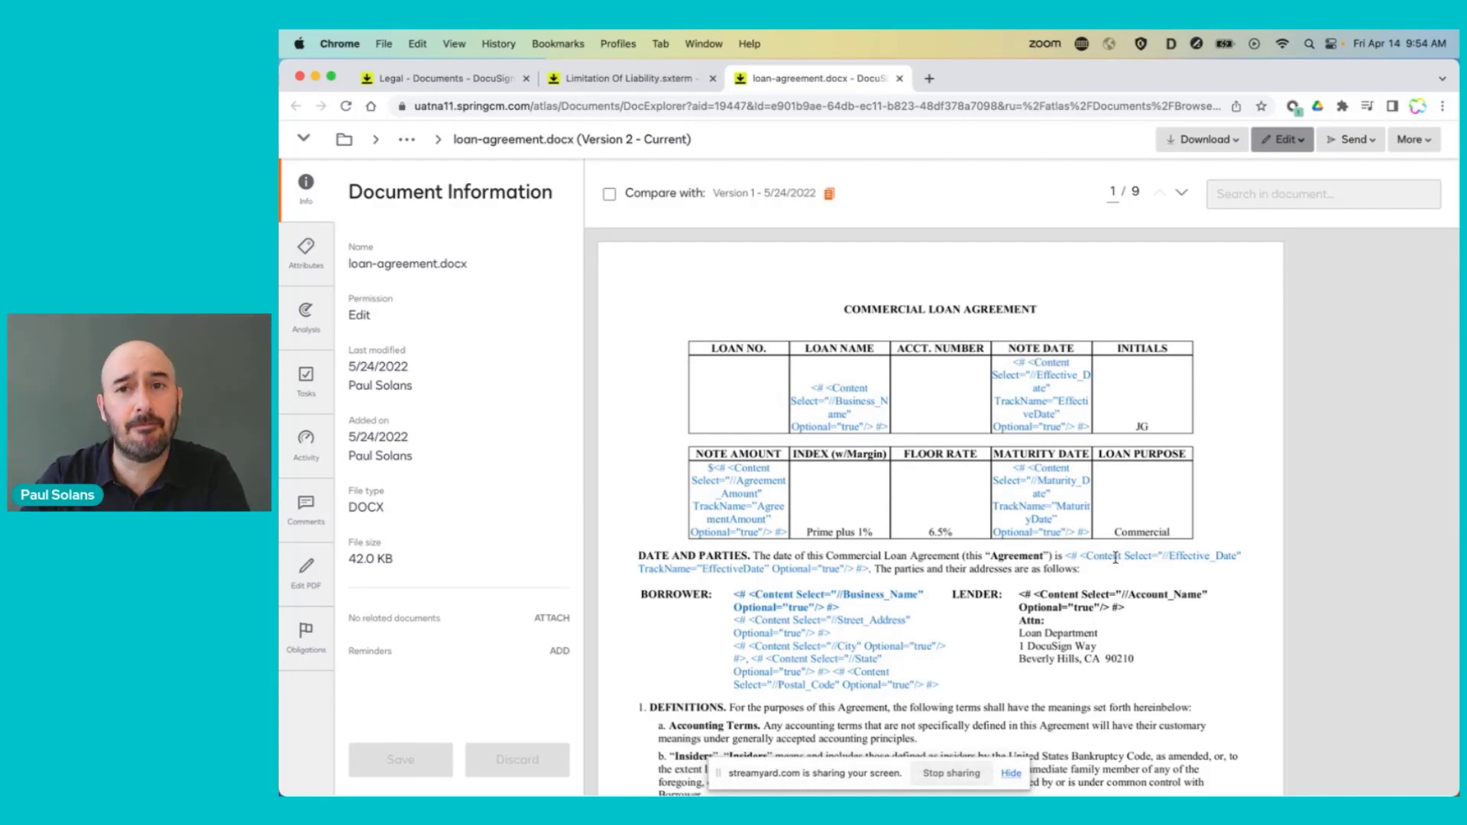
Review the loan agreement preview, return to page one, and show the Edit dropdown choices.
scroll(1116, 558, down, 5)
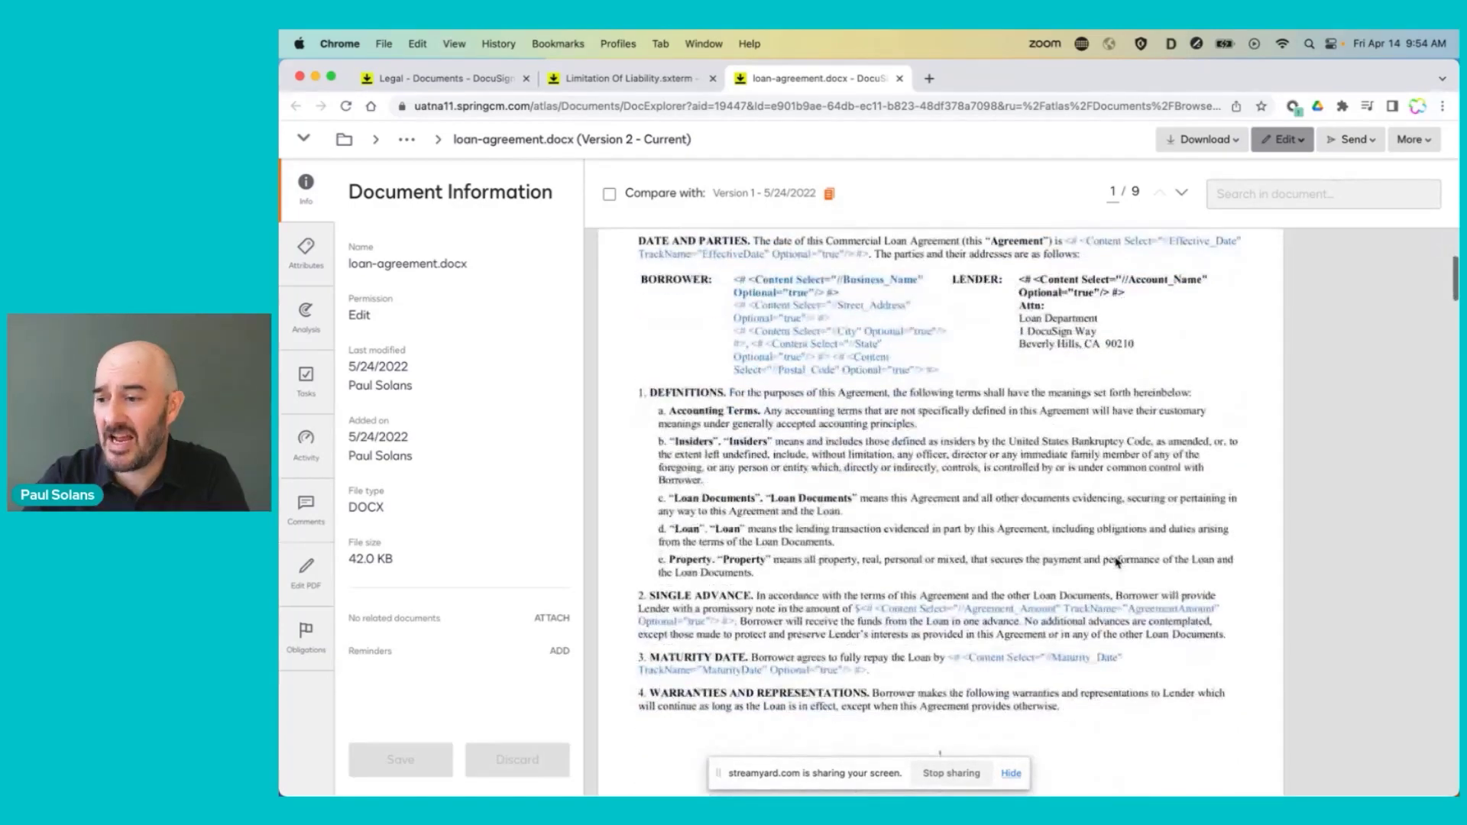
scroll(1116, 562, down, 6)
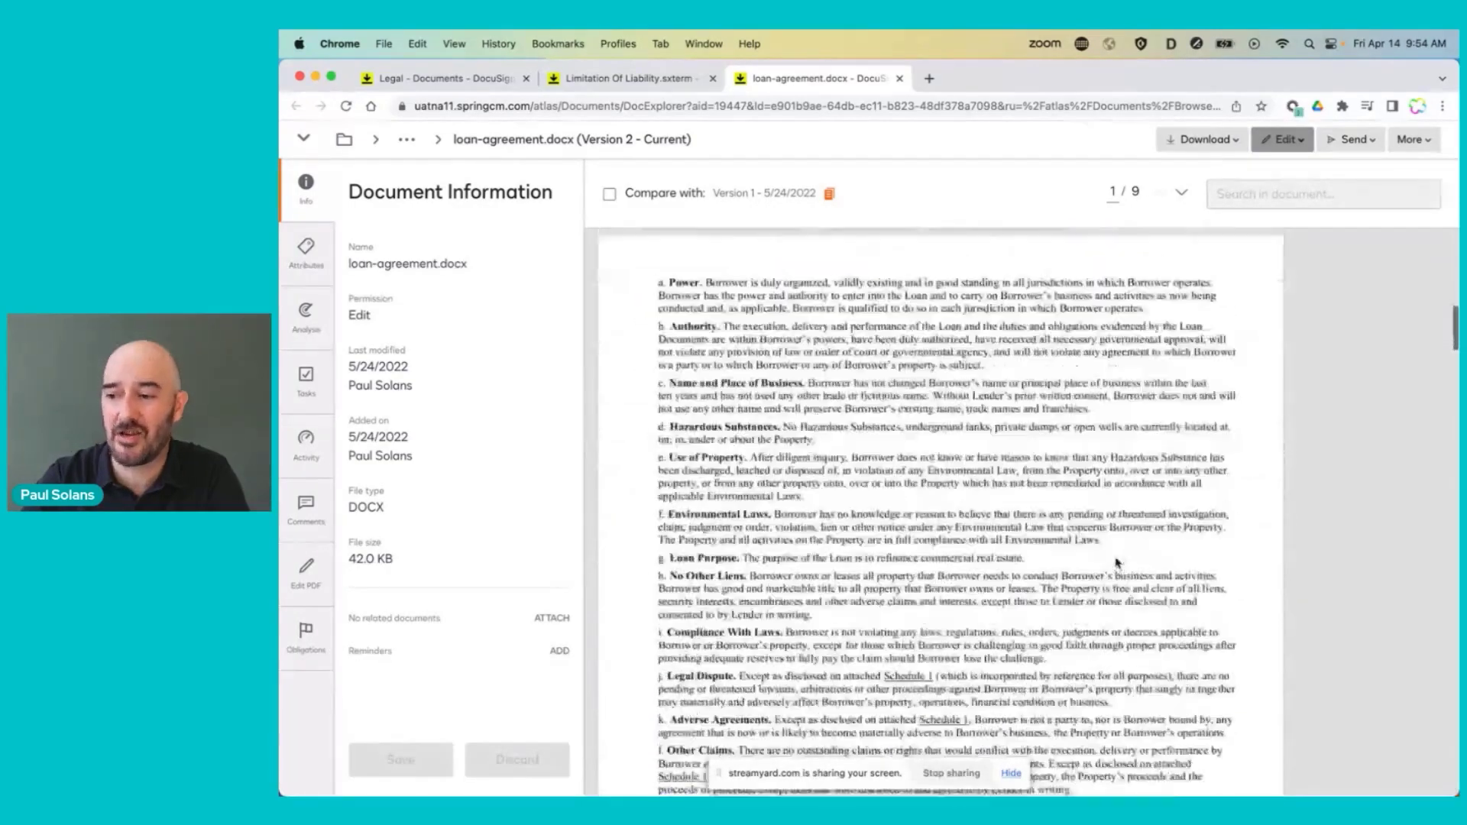
scroll(1115, 563, up, 12)
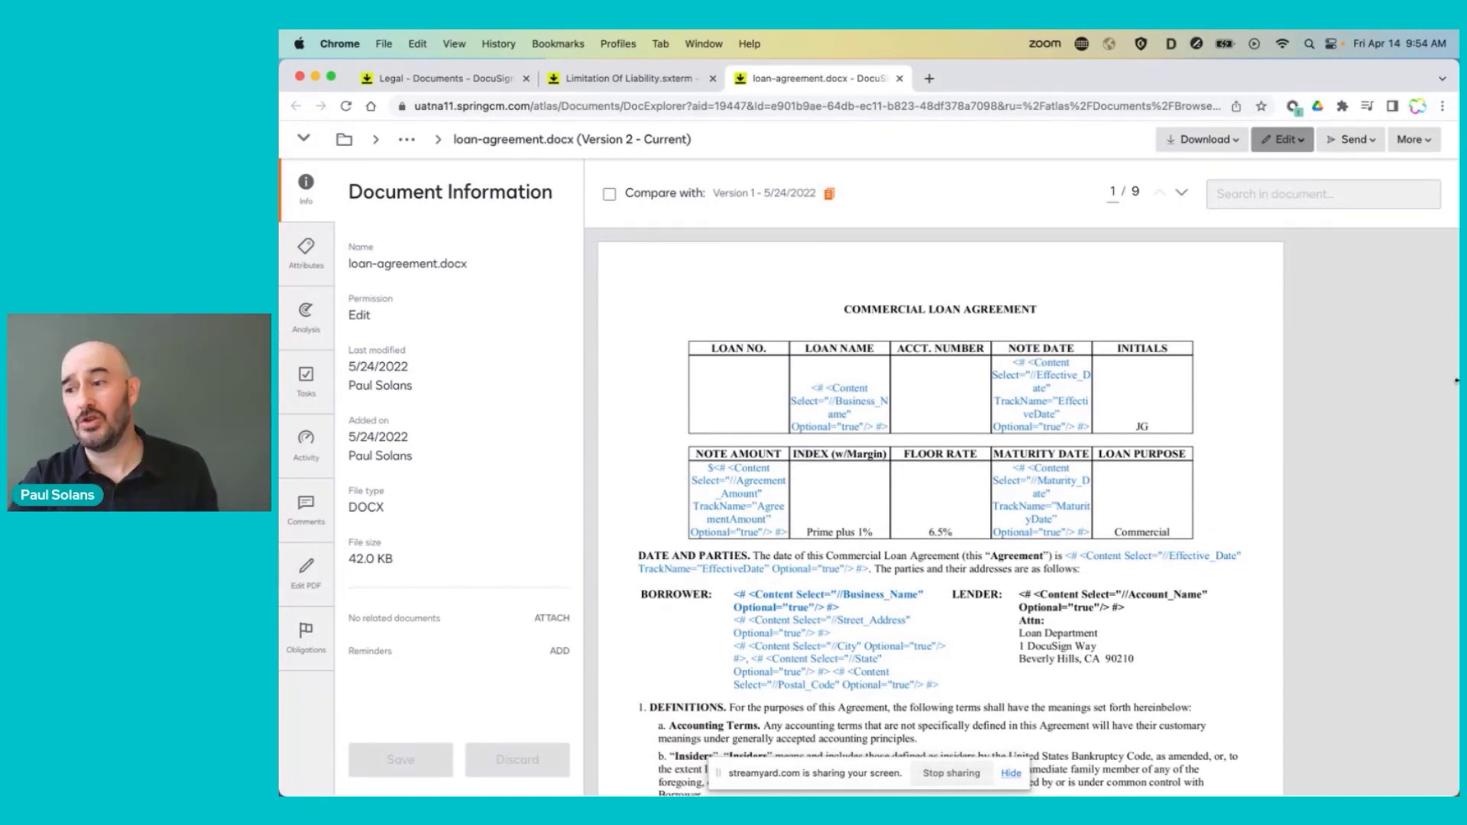
click(1289, 140)
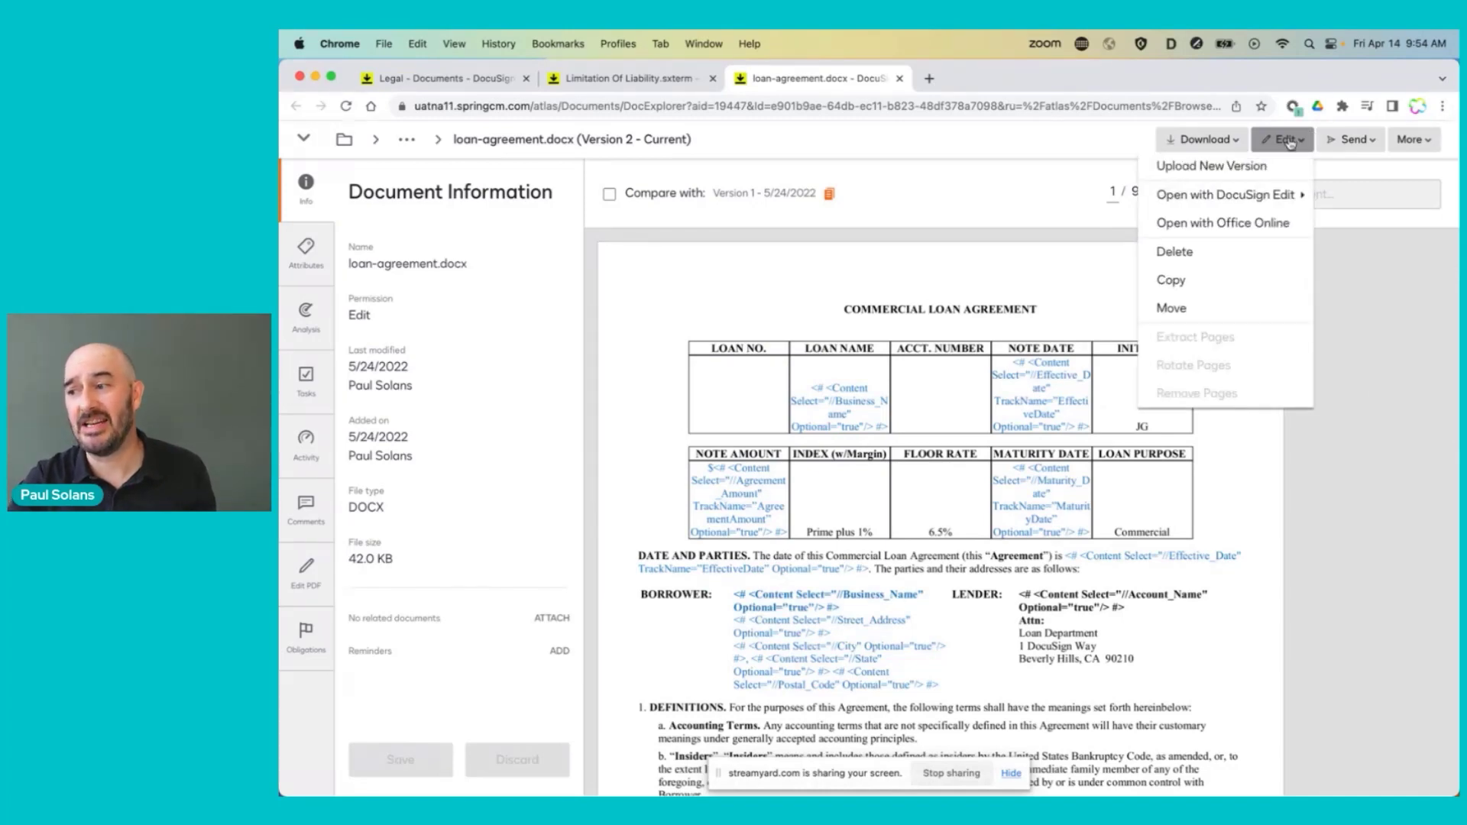
View the loan-agreement template in Office Online, then close the Word tab.
click(1269, 224)
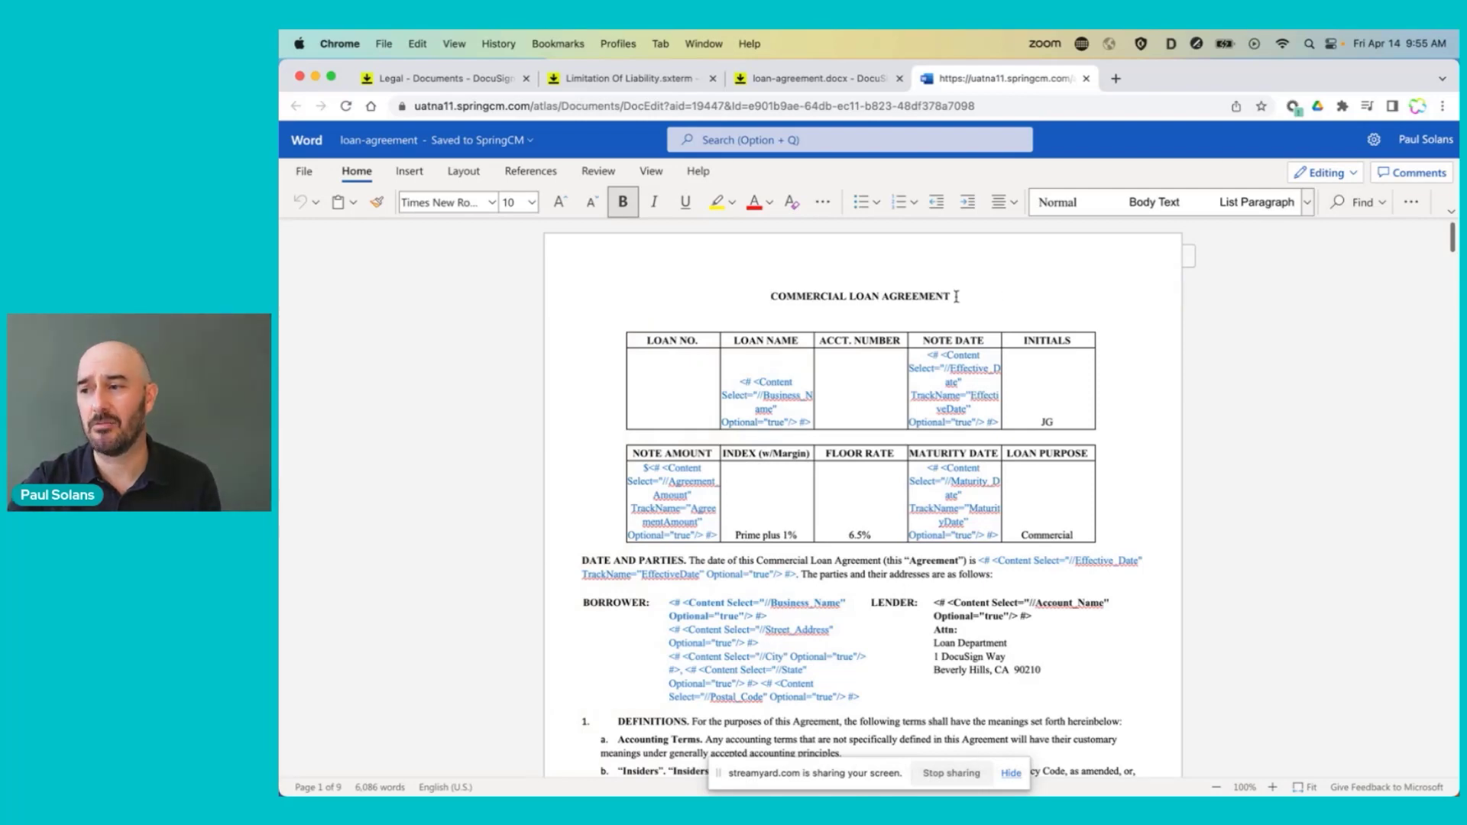
click(1086, 78)
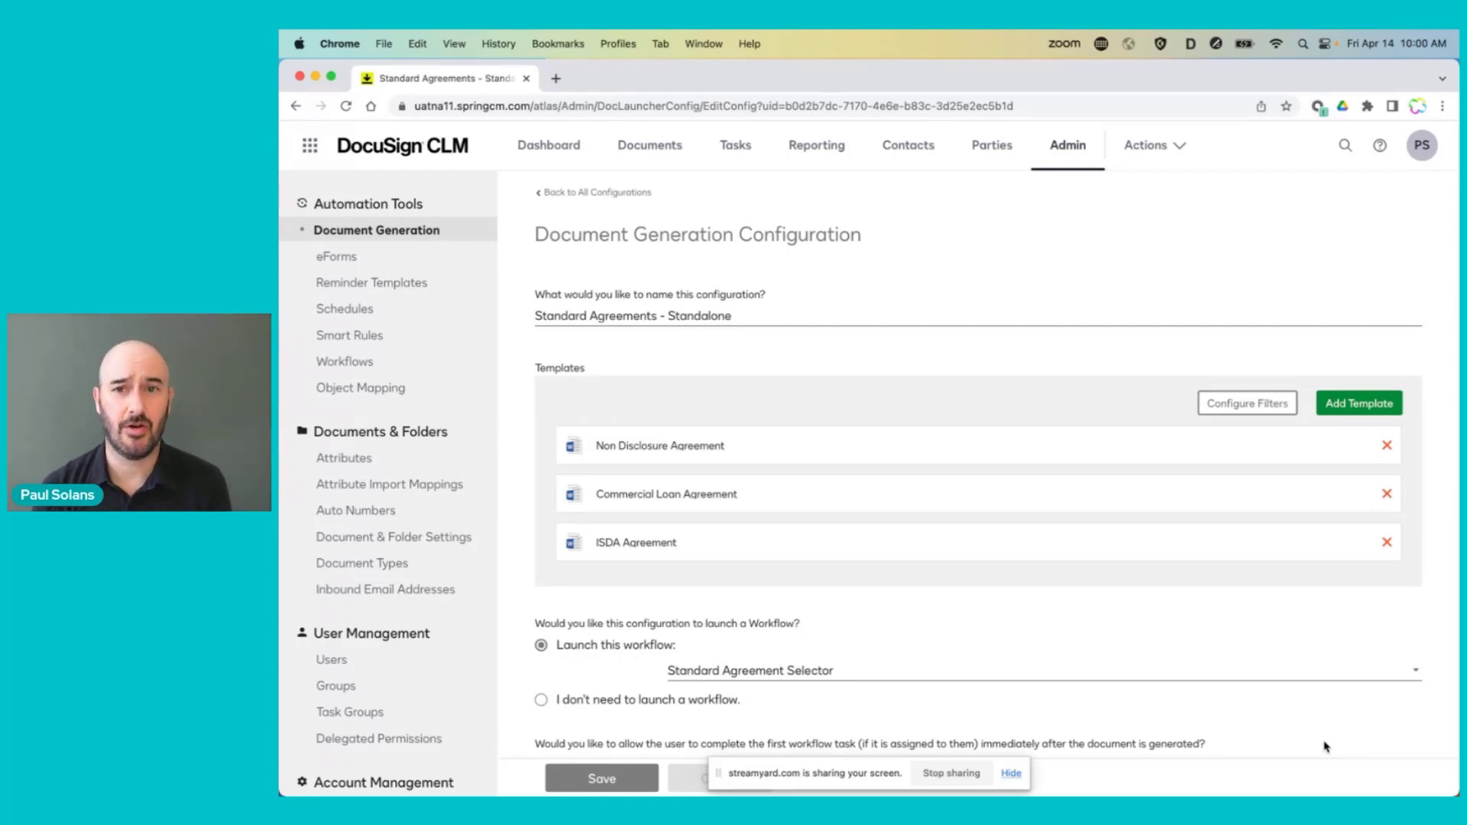
Start a Draft Agreement to see the three templates, then return to Standard Agreements.
click(1179, 150)
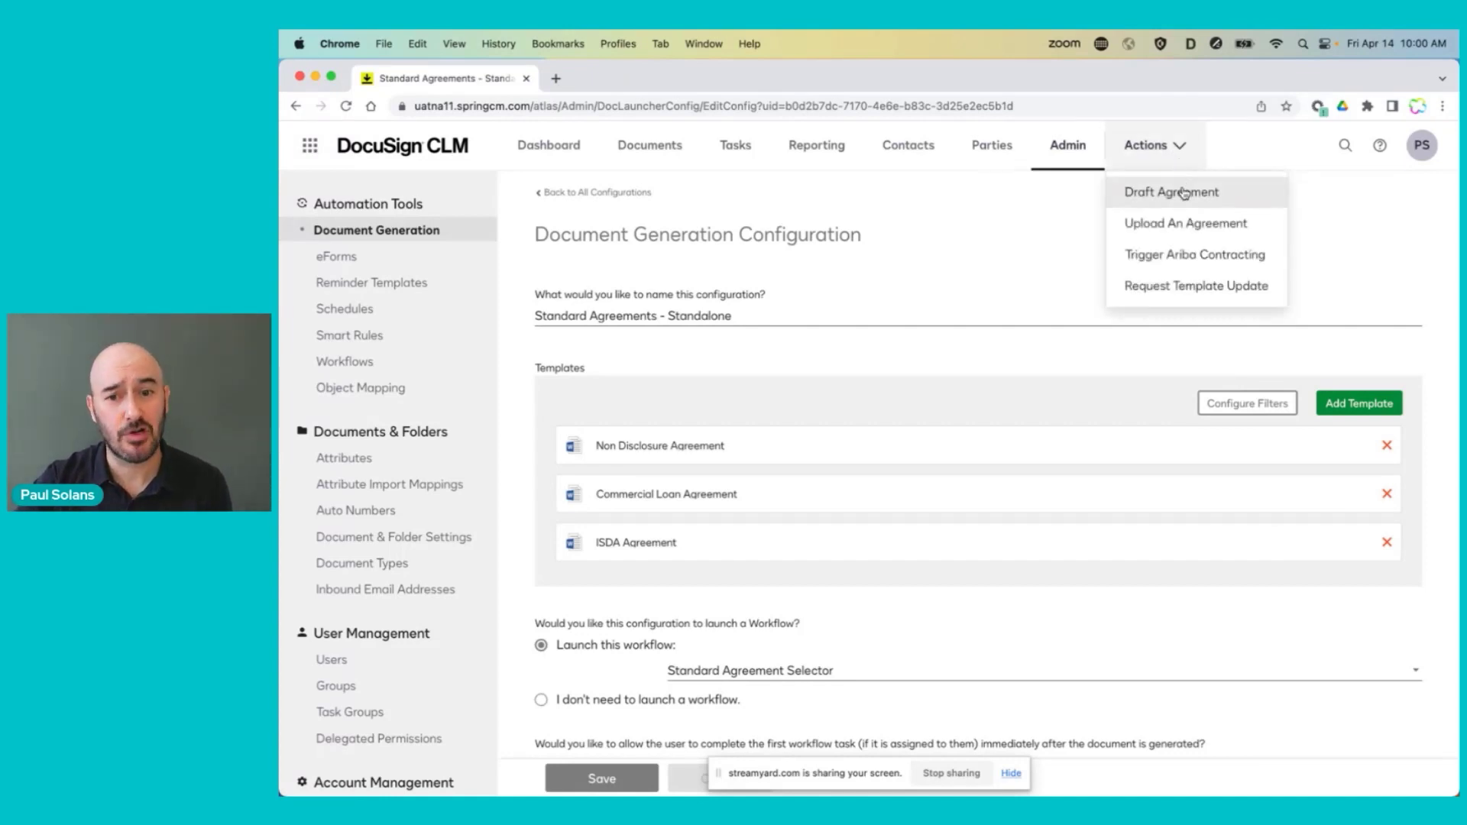
click(1184, 194)
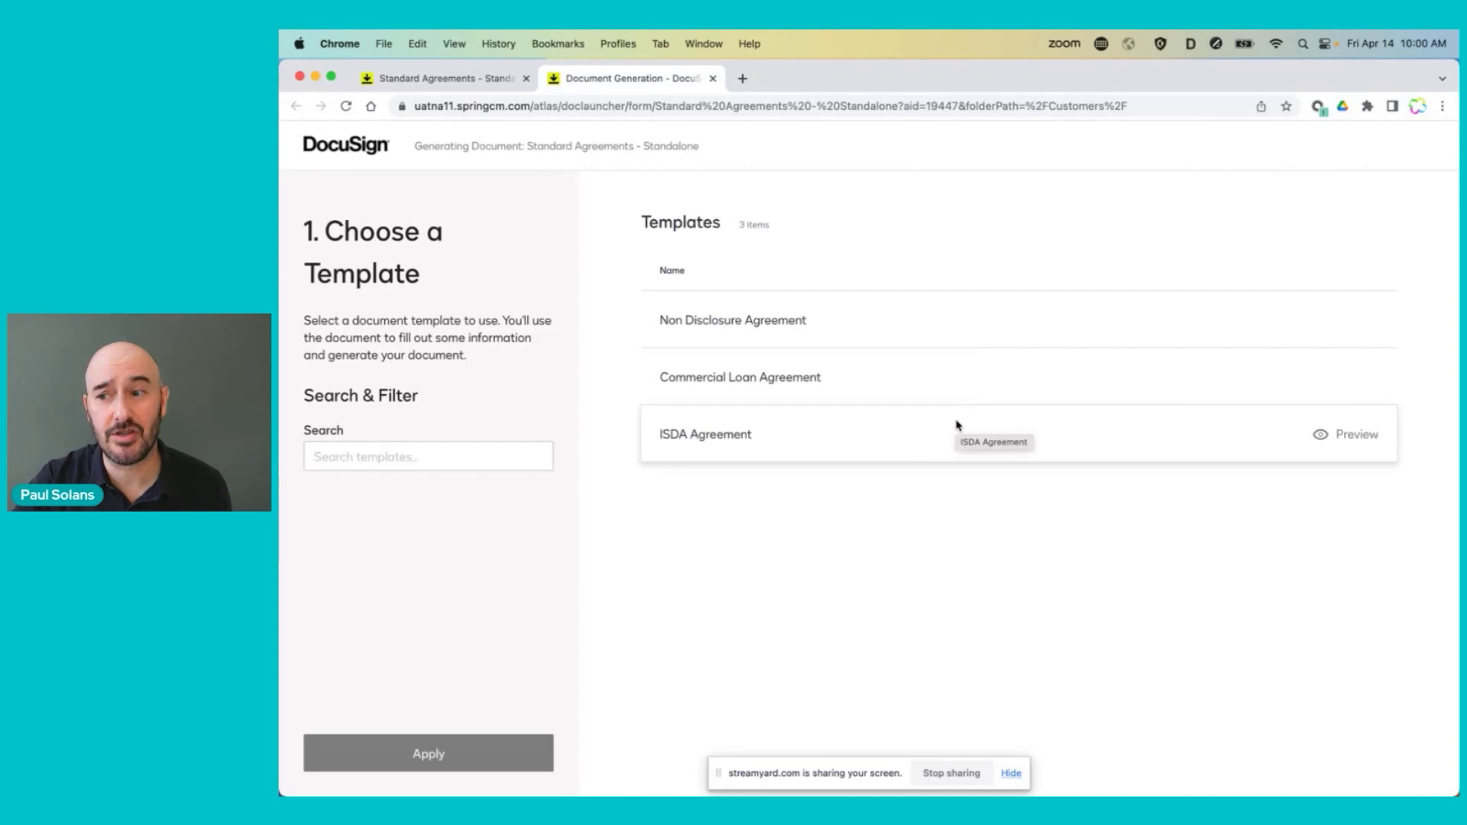
click(461, 82)
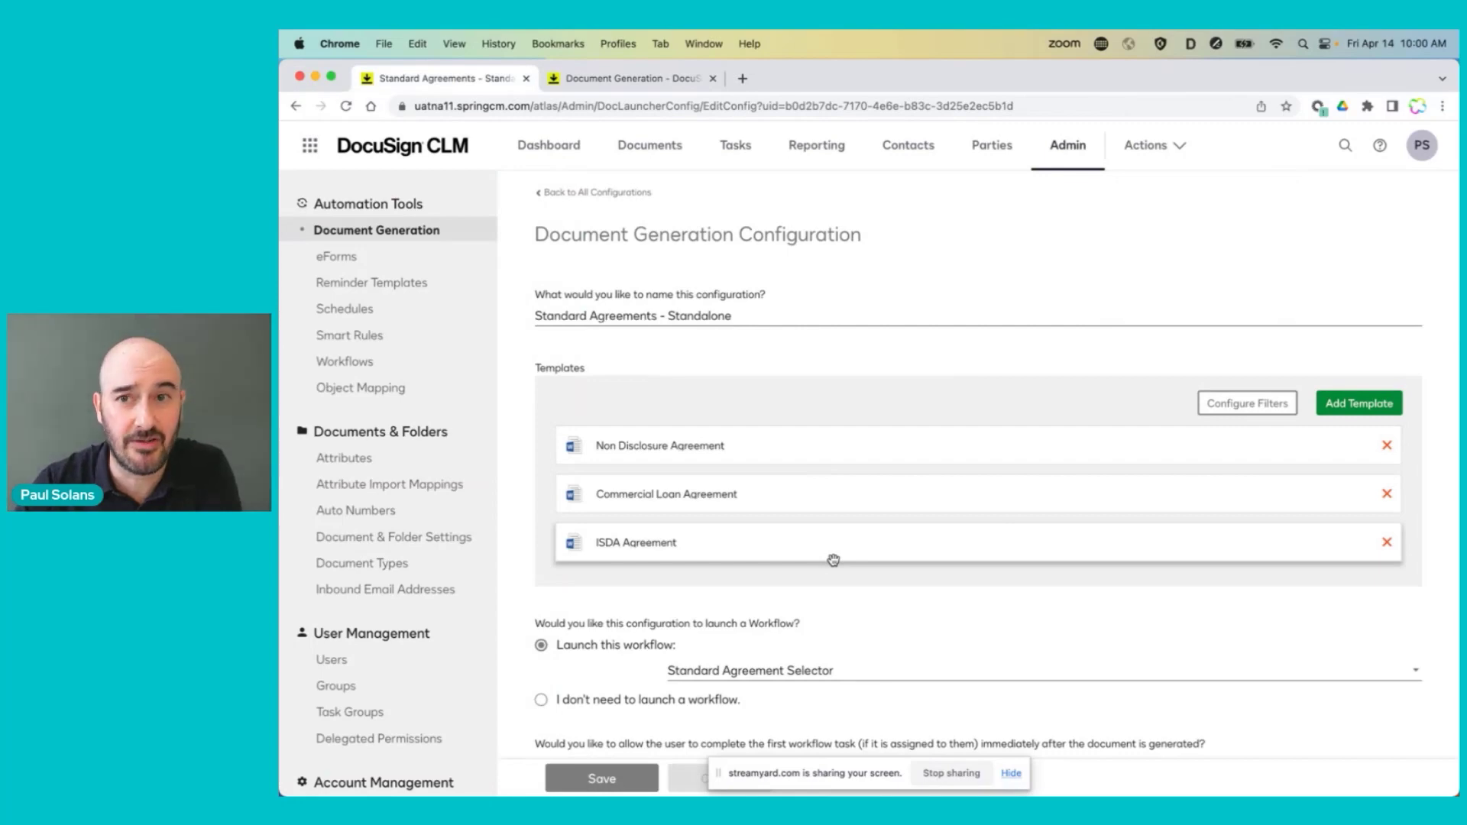
click(822, 512)
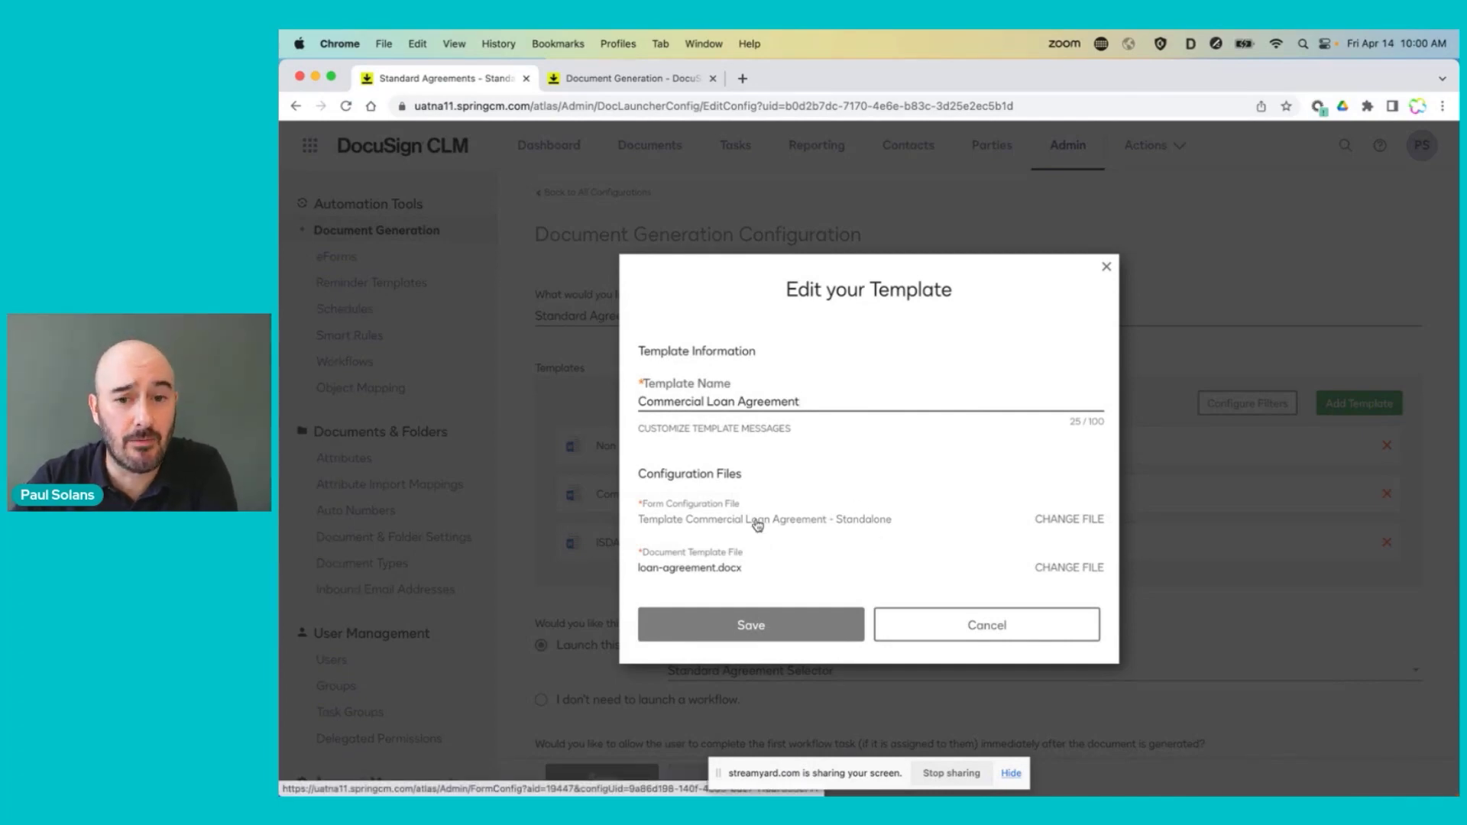
click(1054, 523)
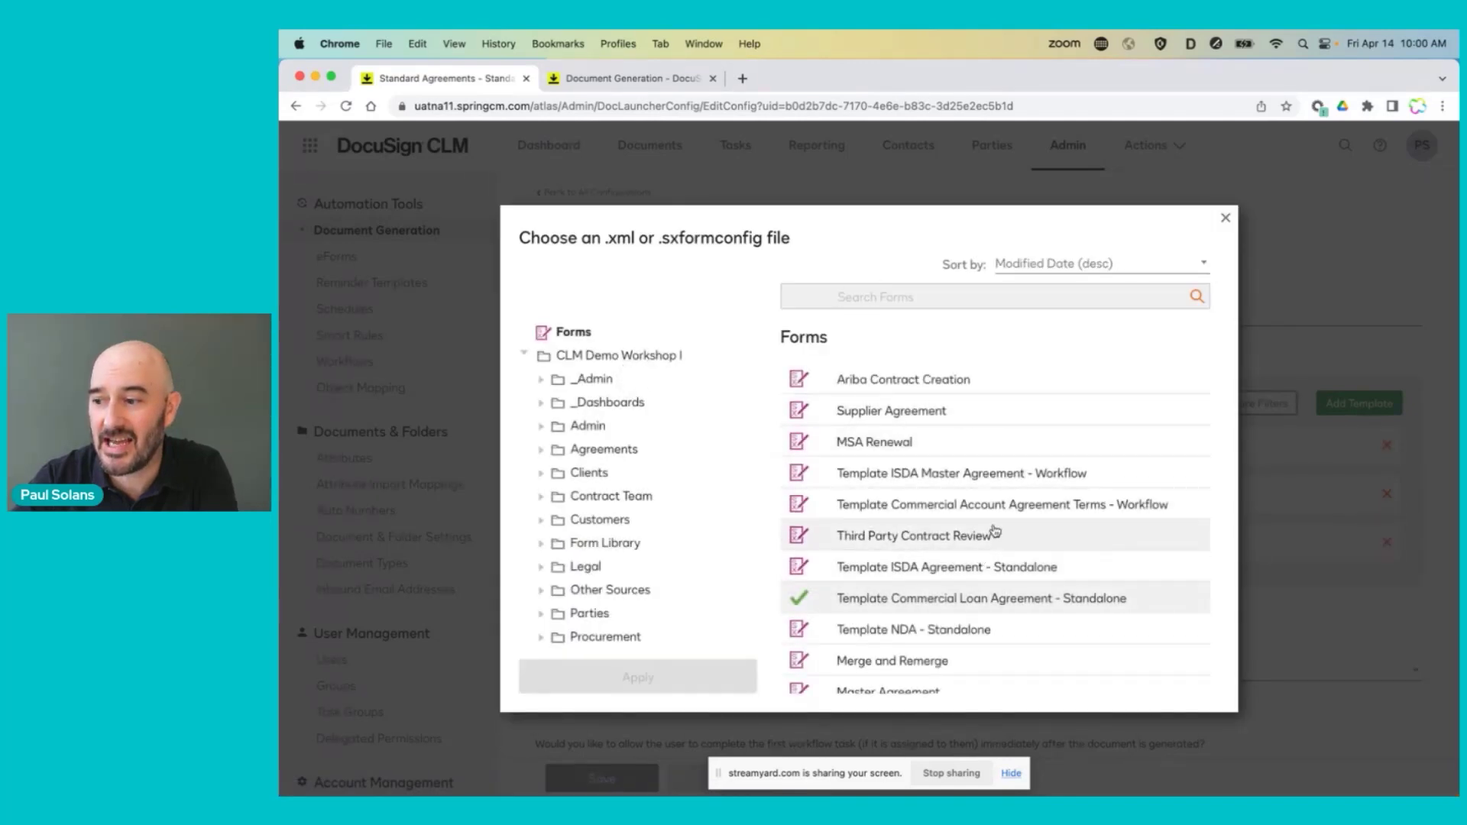
click(1227, 219)
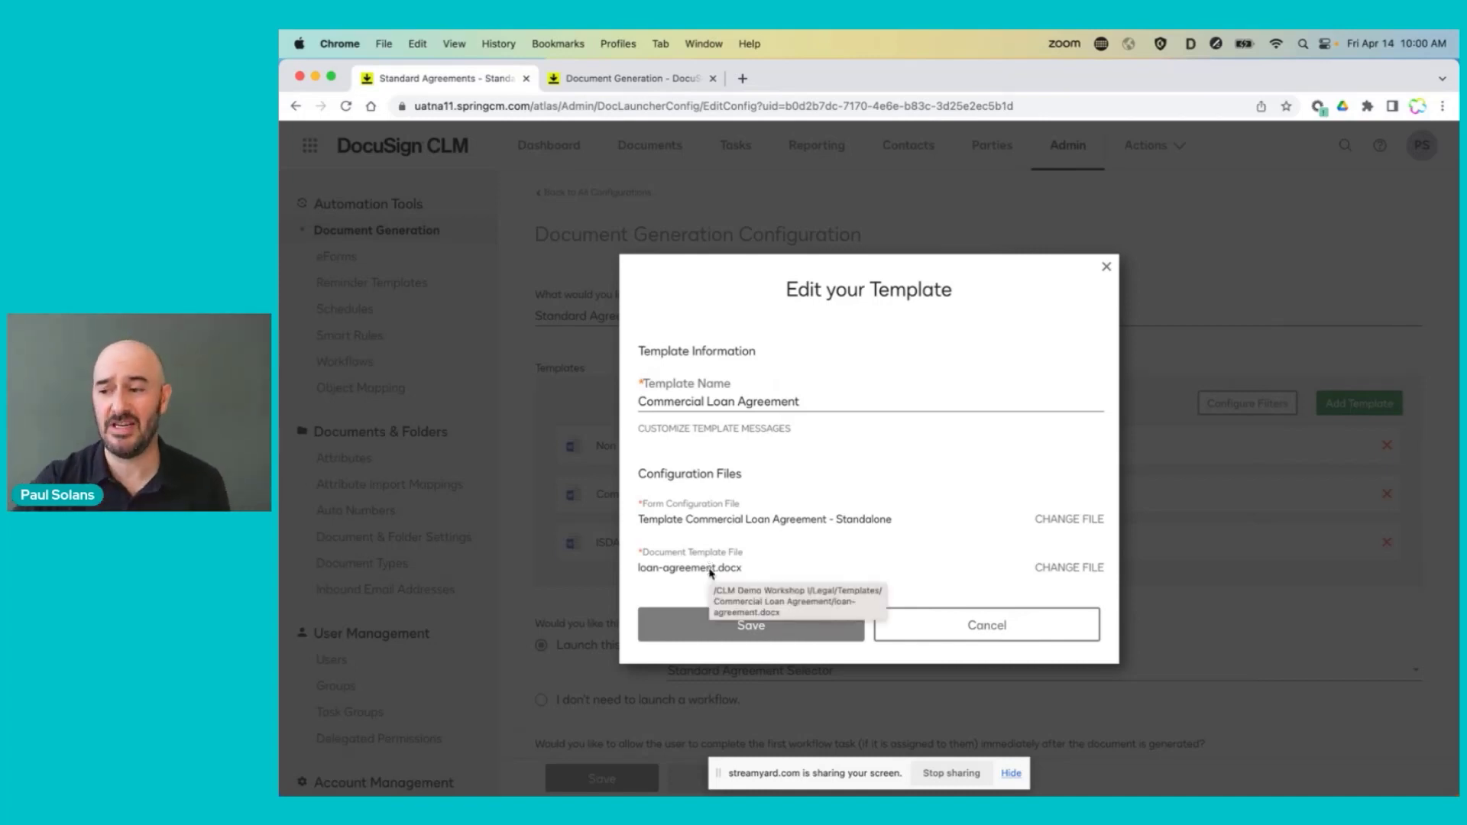
click(1002, 636)
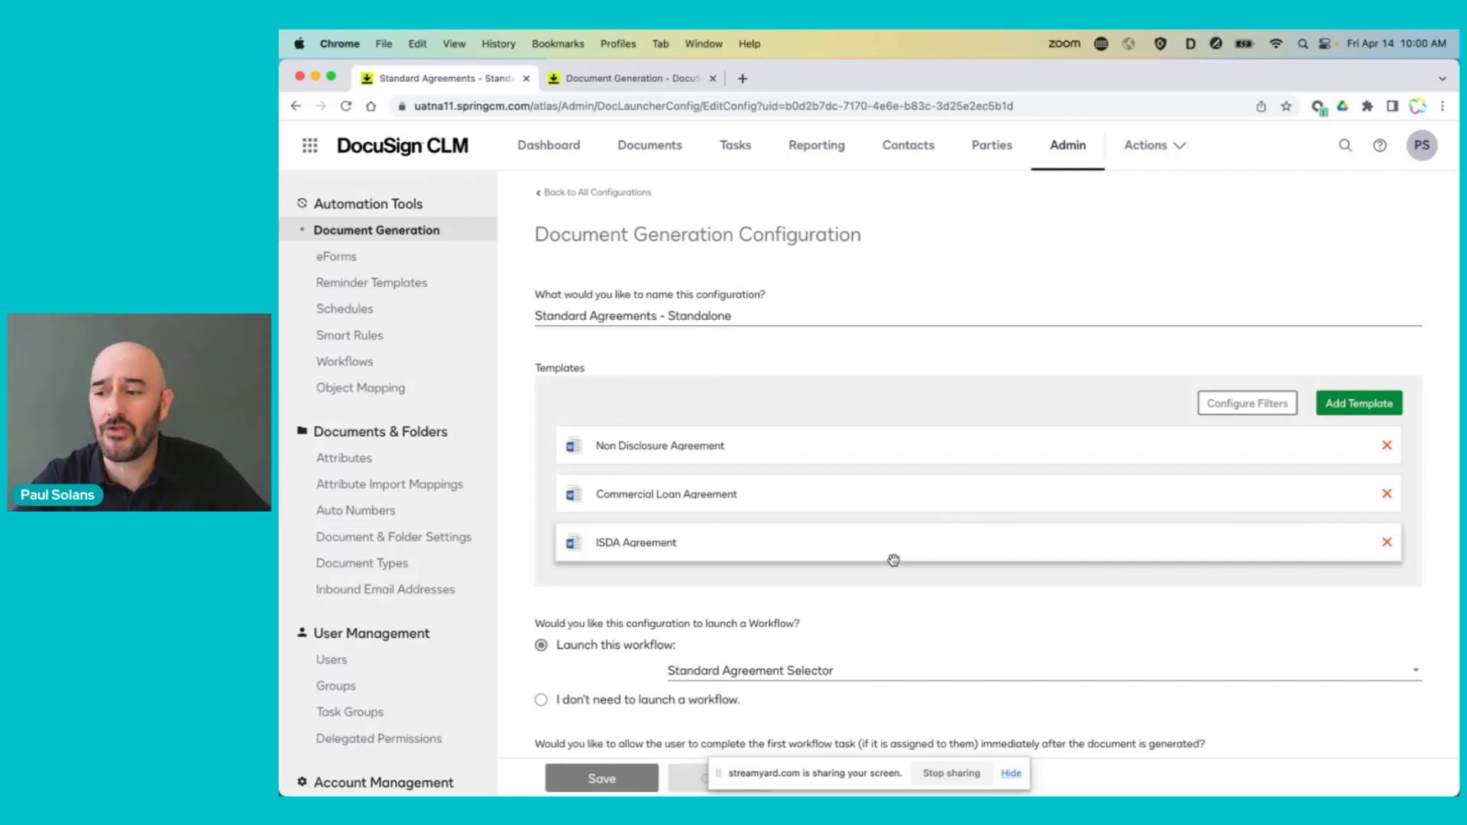
scroll(894, 560, down, 3)
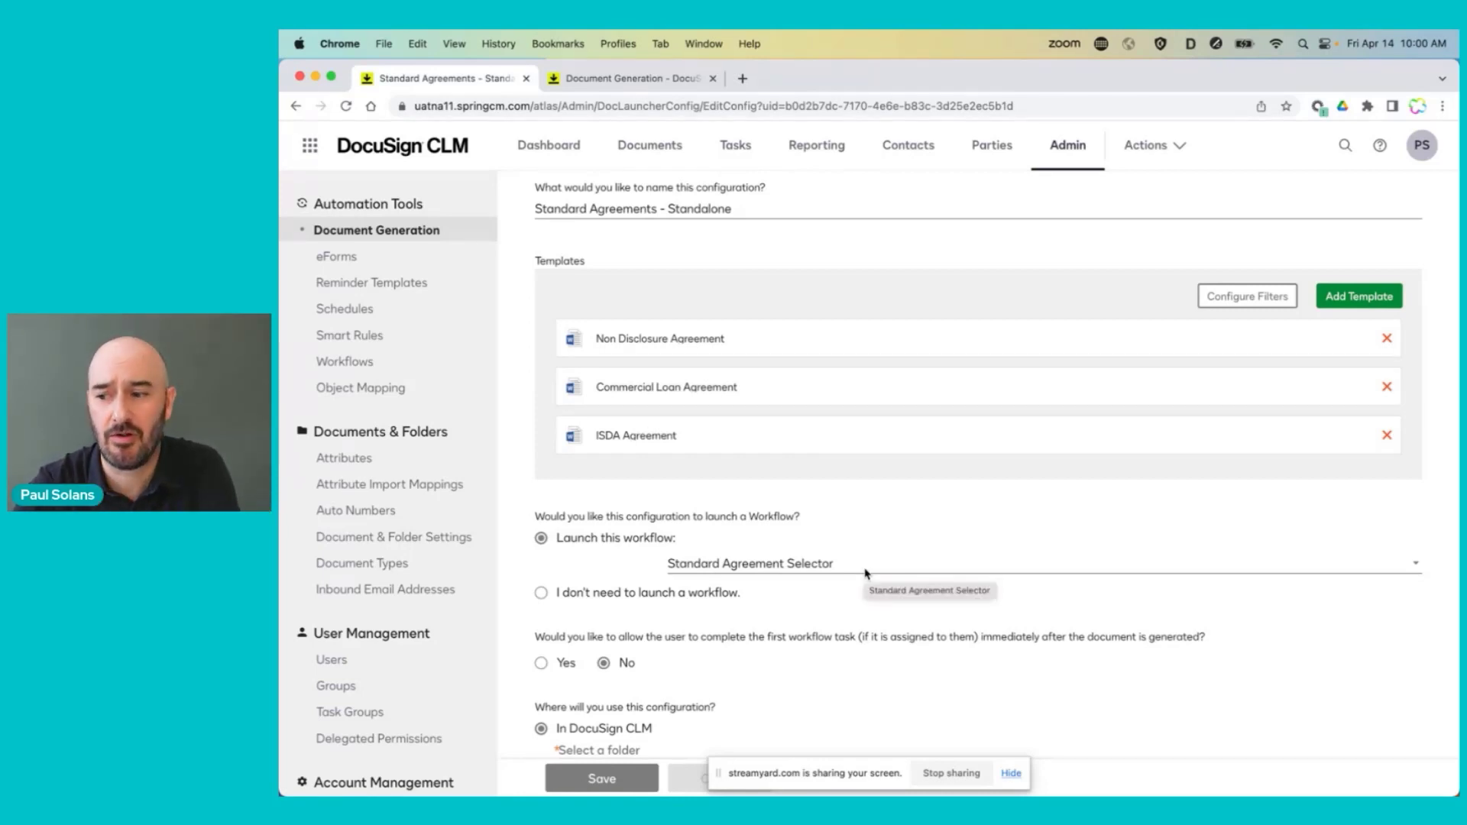
scroll(866, 573, down, 3)
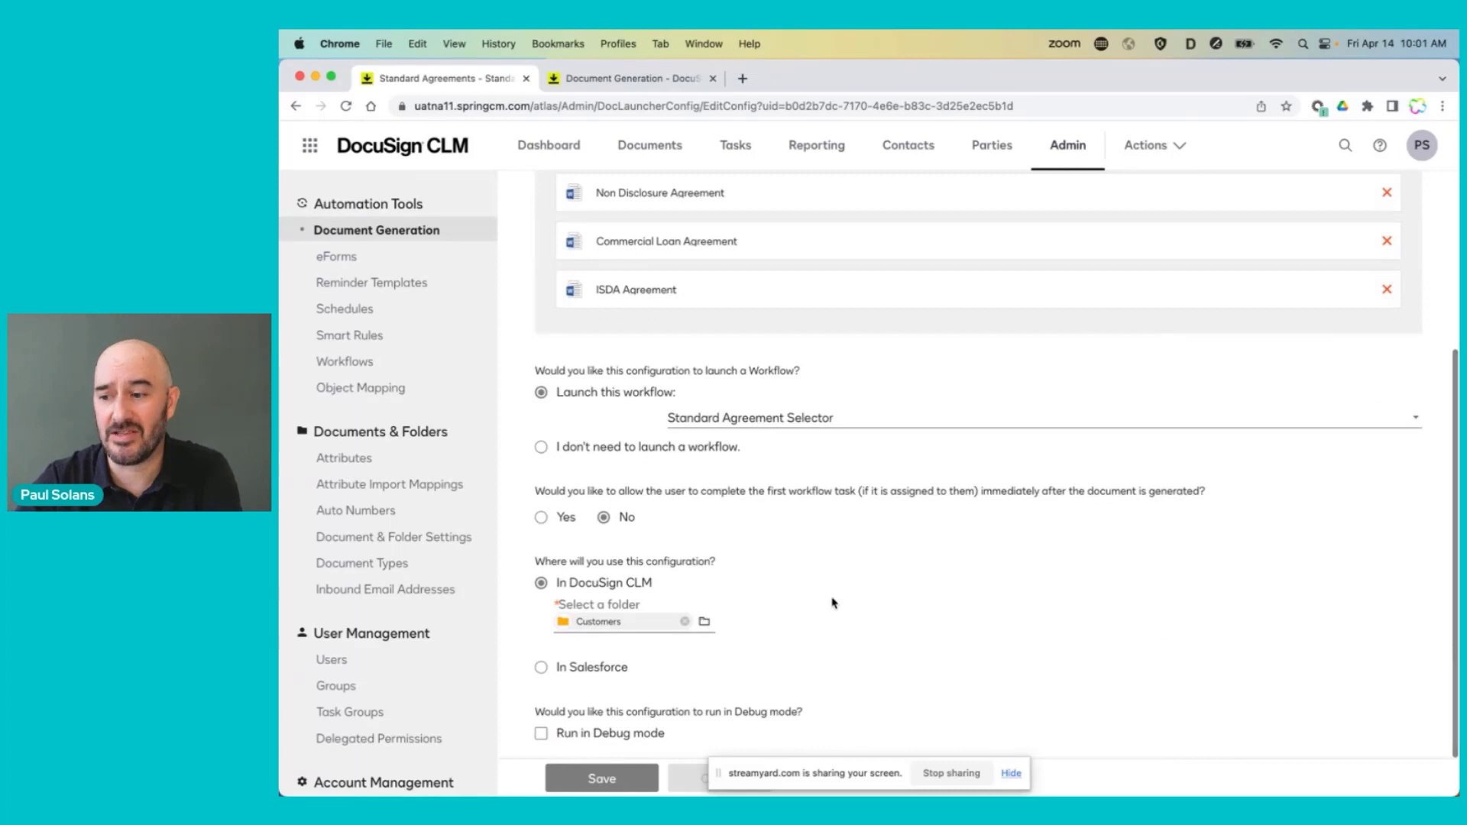